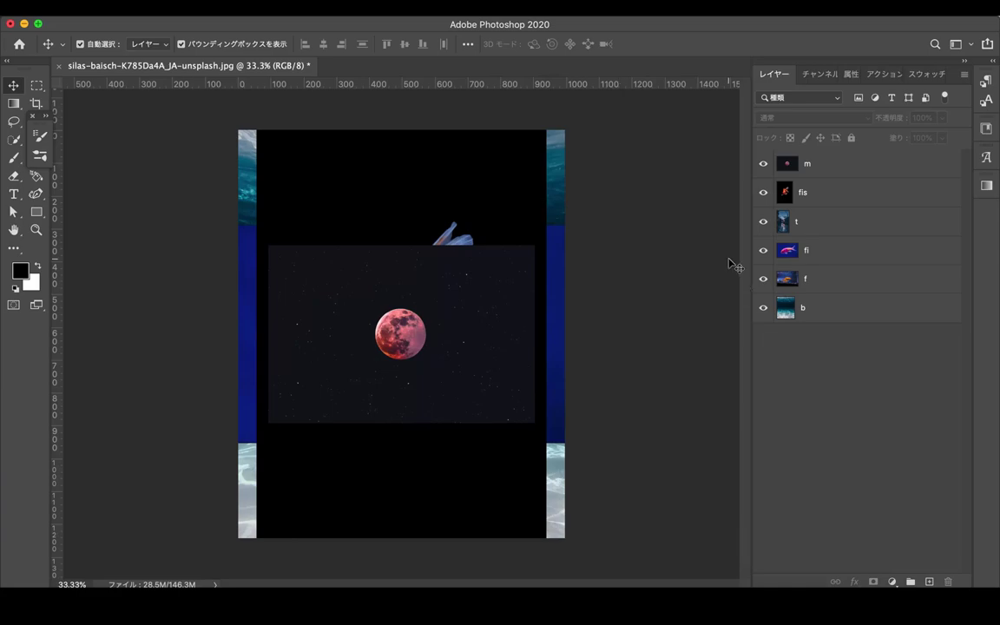
Hide the fish and moon layers and stretch the street photo to full canvas width.
left_click_drag(763, 163, 762, 279)
left_click(763, 221)
key("ctrl+t")
left_click_drag(290, 332, 245, 332)
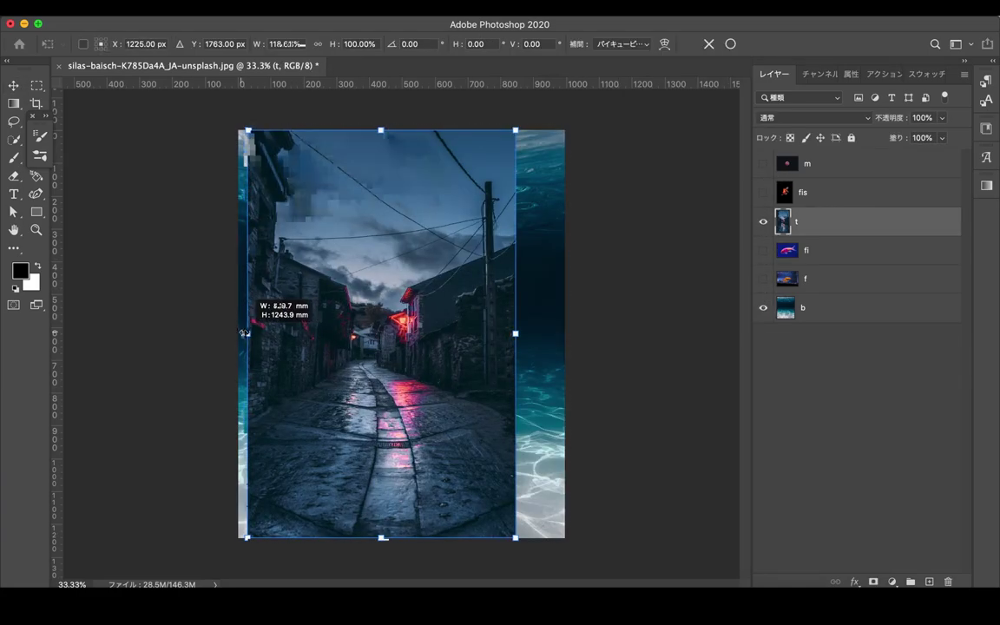
left_click_drag(516, 333, 563, 333)
key("Return")
Move the street layer below the water layer and change the water's blend mode.
left_click_drag(816, 222, 816, 312)
left_click(763, 278)
left_click(833, 278)
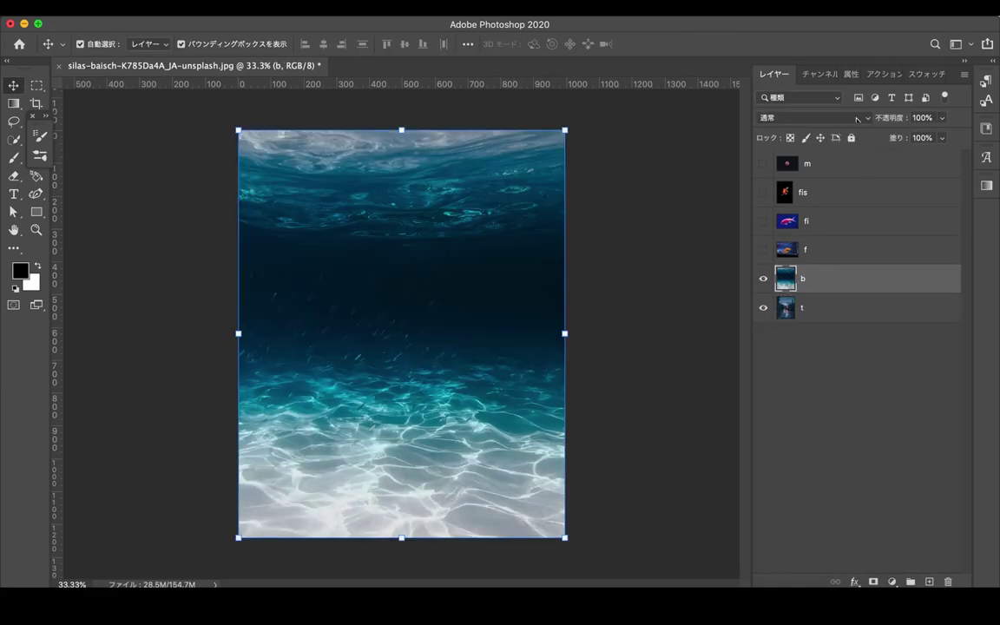
left_click(857, 118)
left_click(729, 174)
Isolate the goldfish layer and delete its blue background with the Magic Wand.
left_click(763, 250)
left_click(763, 250, "alt")
scroll(337, 281, "up", 2)
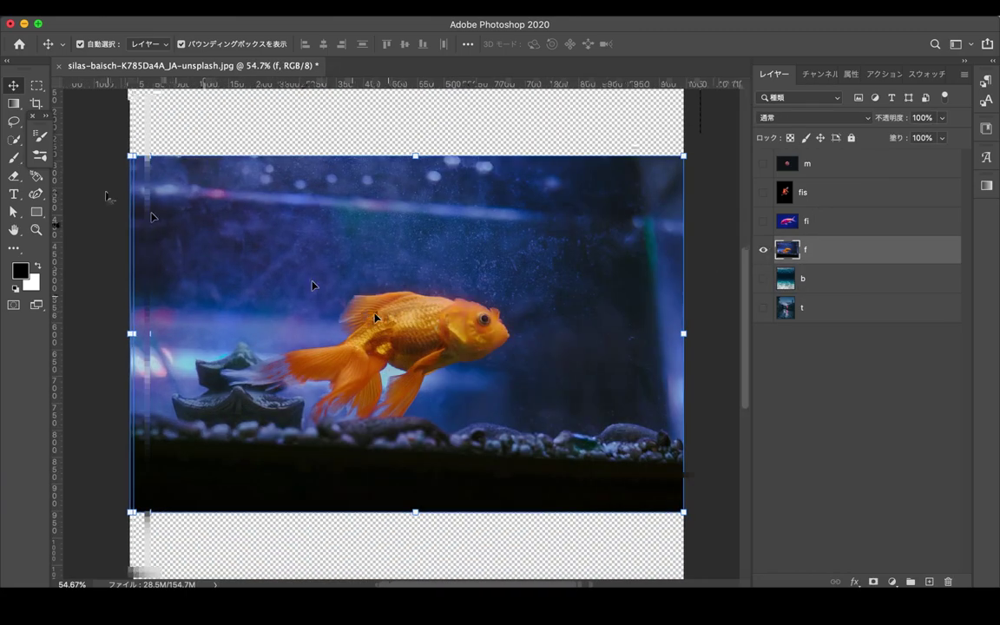
left_click(13, 121)
left_click(83, 150)
left_click(260, 217)
key("Delete")
left_click(564, 348, "shift")
key("Delete")
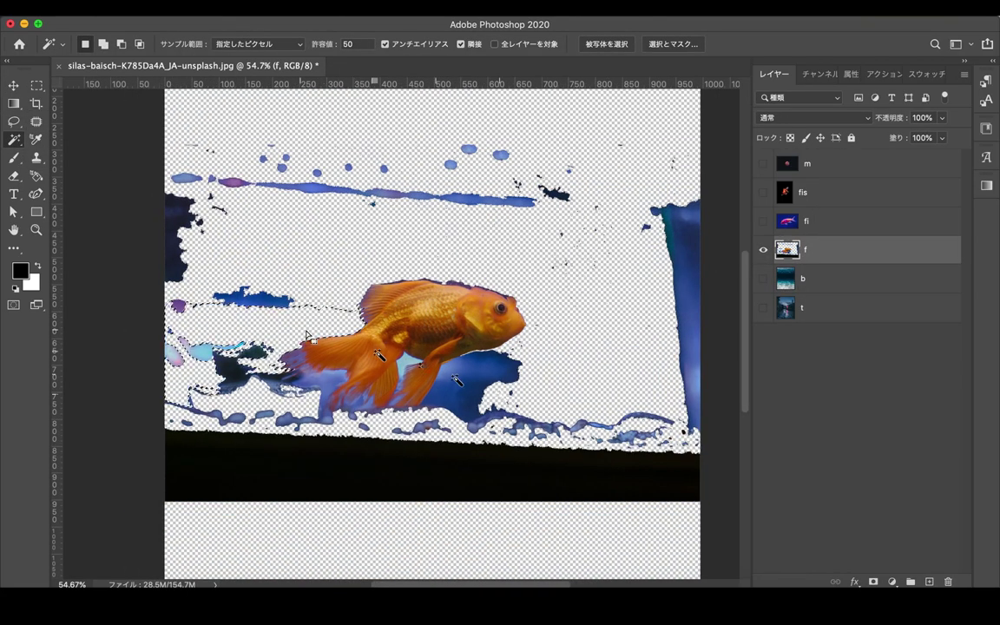
Lasso and delete the remaining blue patch beside the goldfish's fins.
scroll(402, 333, "up", 2)
scroll(443, 361, "up", 5)
scroll(431, 424, "down", 1)
left_click(160, 425)
left_click_drag(161, 425, 404, 452)
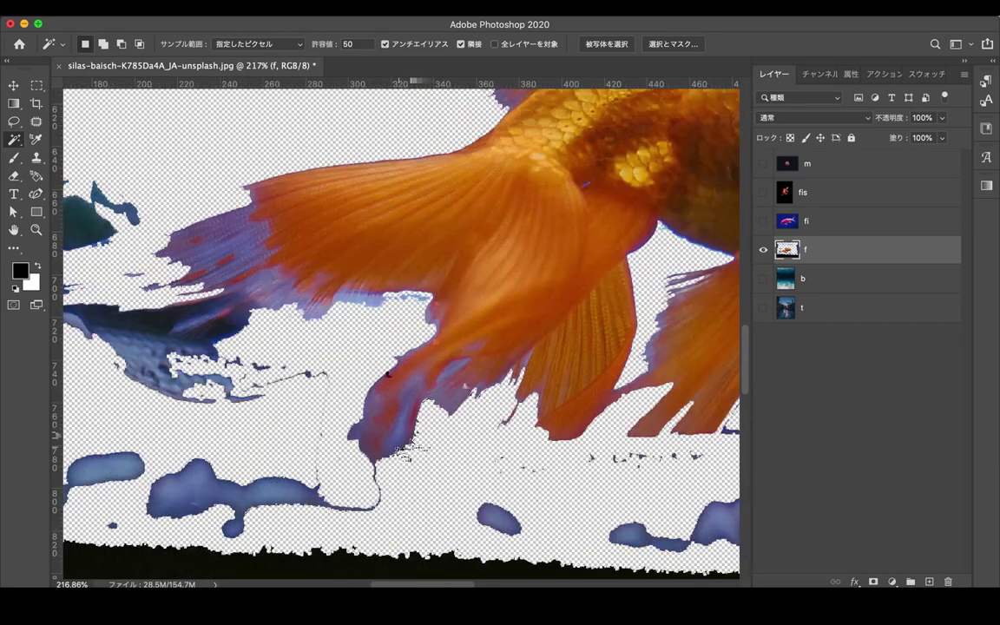
key("Delete")
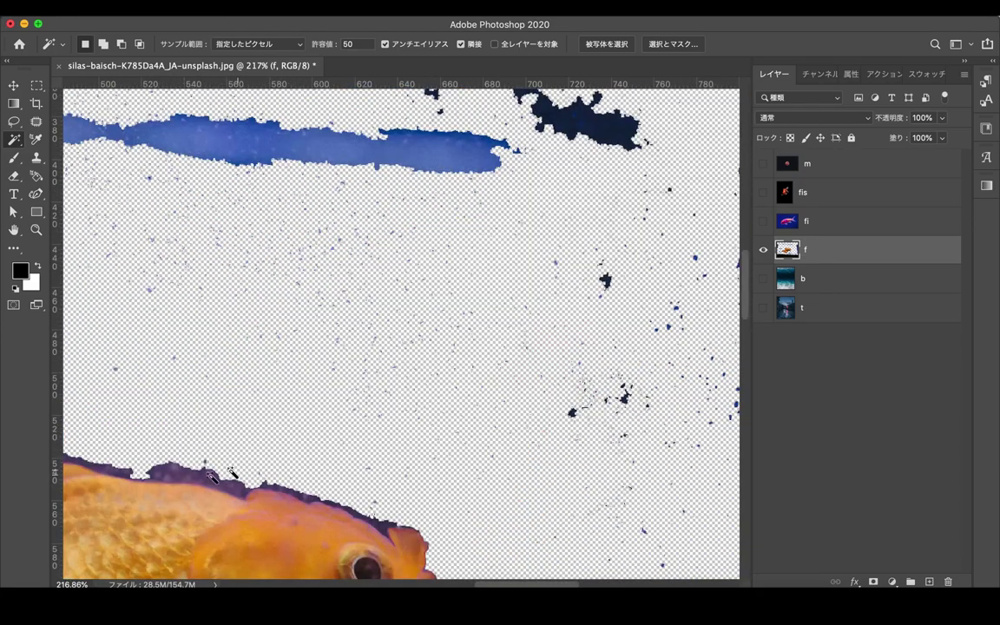
scroll(352, 421, "down", 2)
scroll(354, 423, "down", 1)
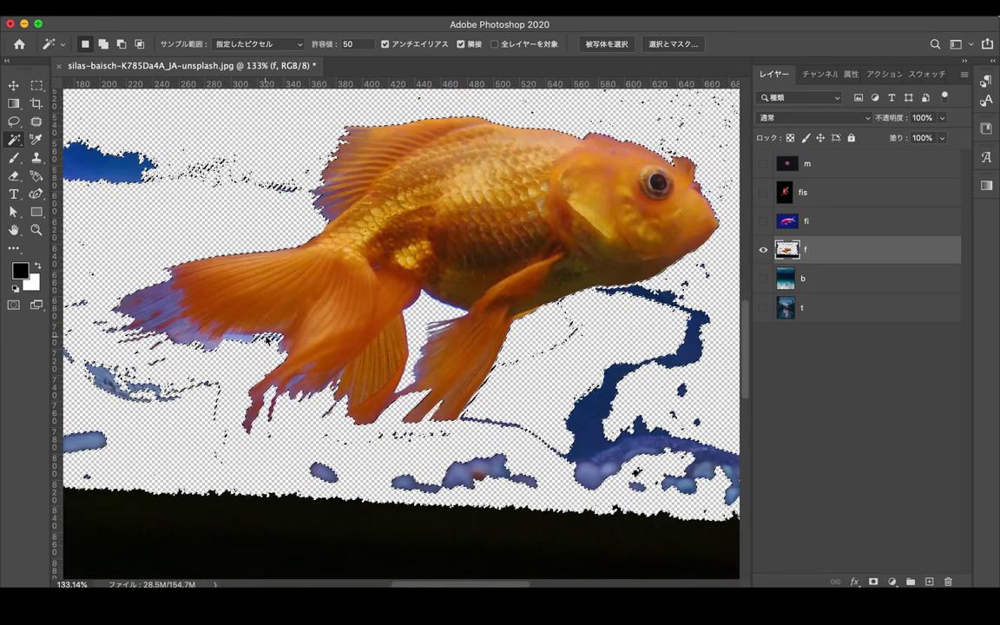
scroll(400, 295, "down", 3)
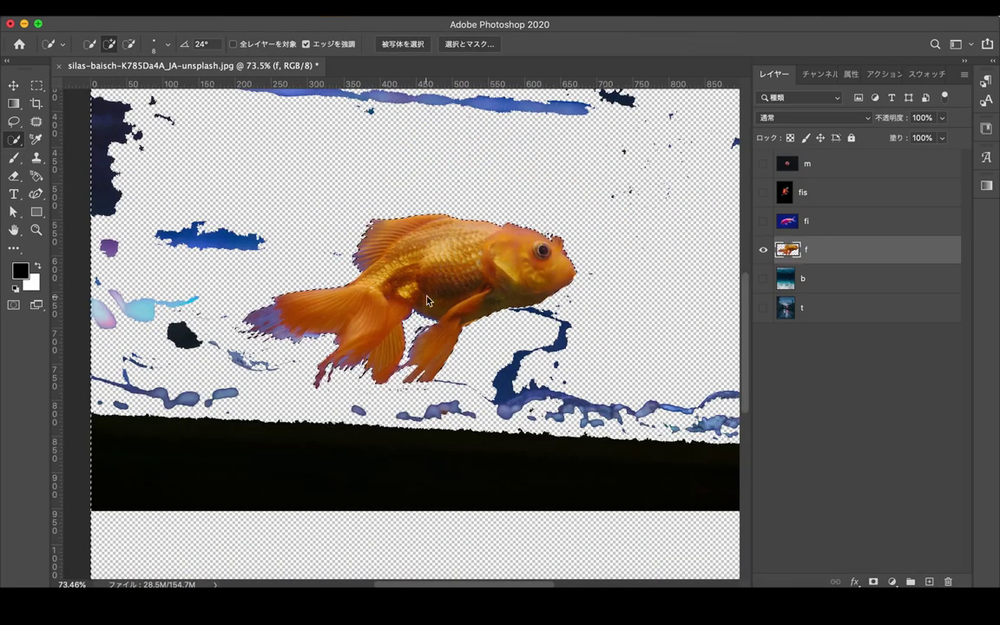
Move the goldfish toward the lower left and show the water and street layers again.
key("v")
scroll(211, 241, "down", 2)
left_click_drag(408, 304, 521, 278)
left_click(764, 278)
left_click(764, 308)
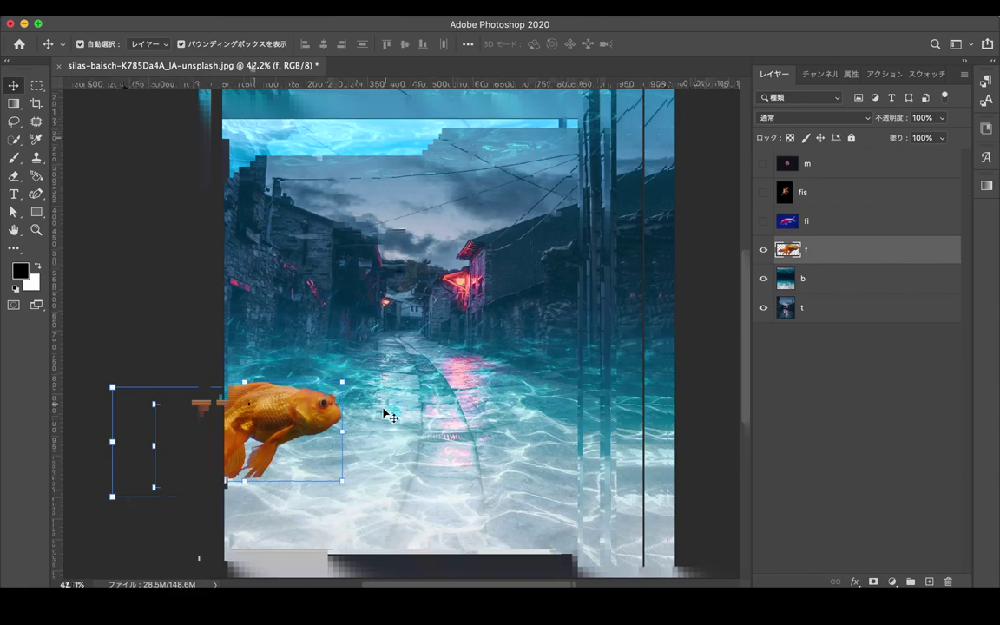
key("ctrl+t")
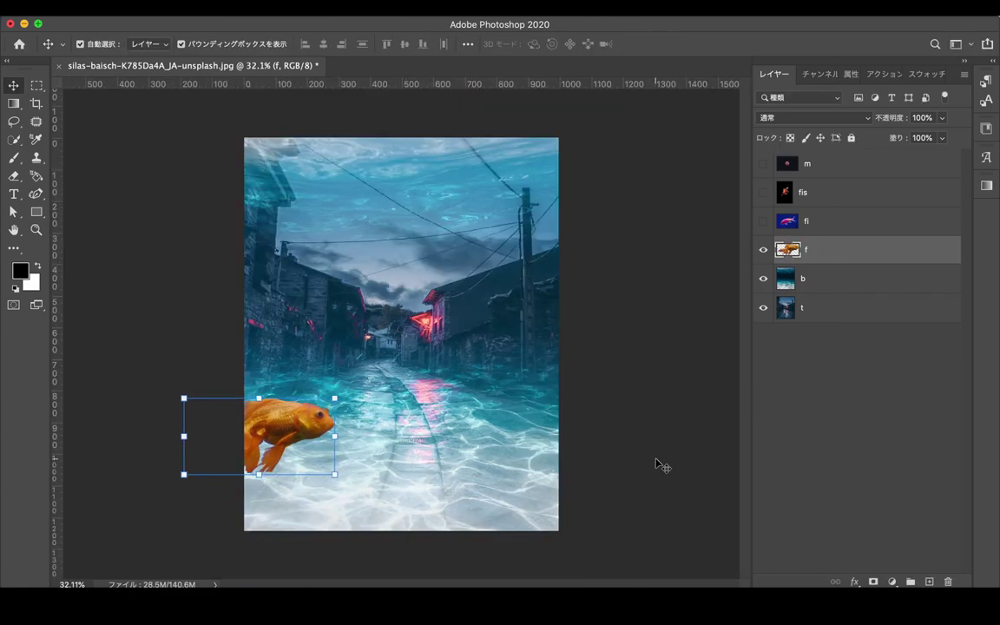
Isolate the pink fish layer to remove its background with the Magic Wand.
left_click(763, 221)
left_click(833, 221)
left_click(763, 221, "alt")
scroll(555, 348, "up", 2)
key("w")
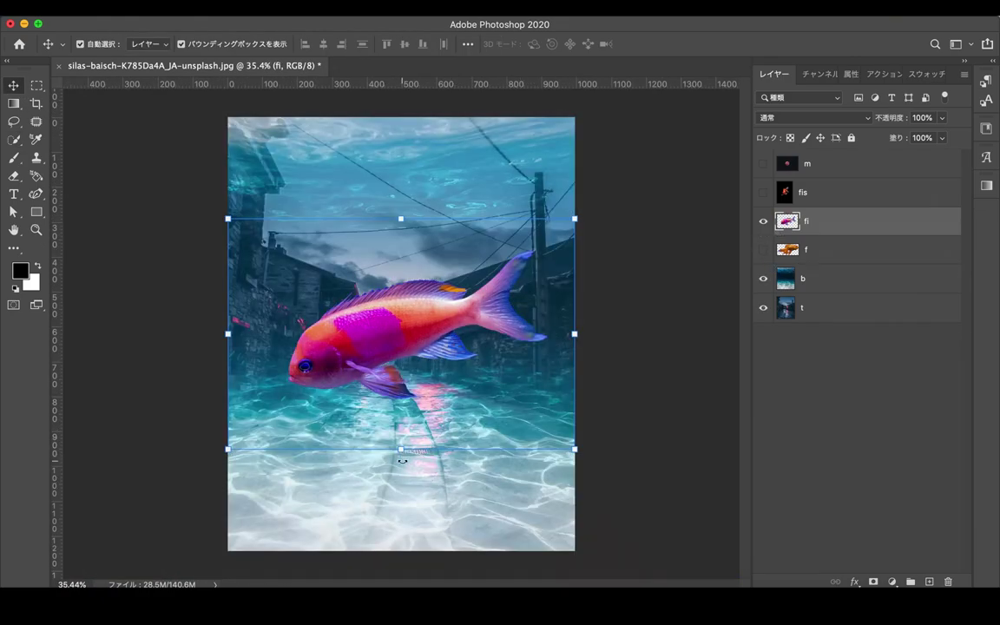
Rotate the pink fish and push it to the right of the scene.
left_click_drag(402, 461, 587, 357)
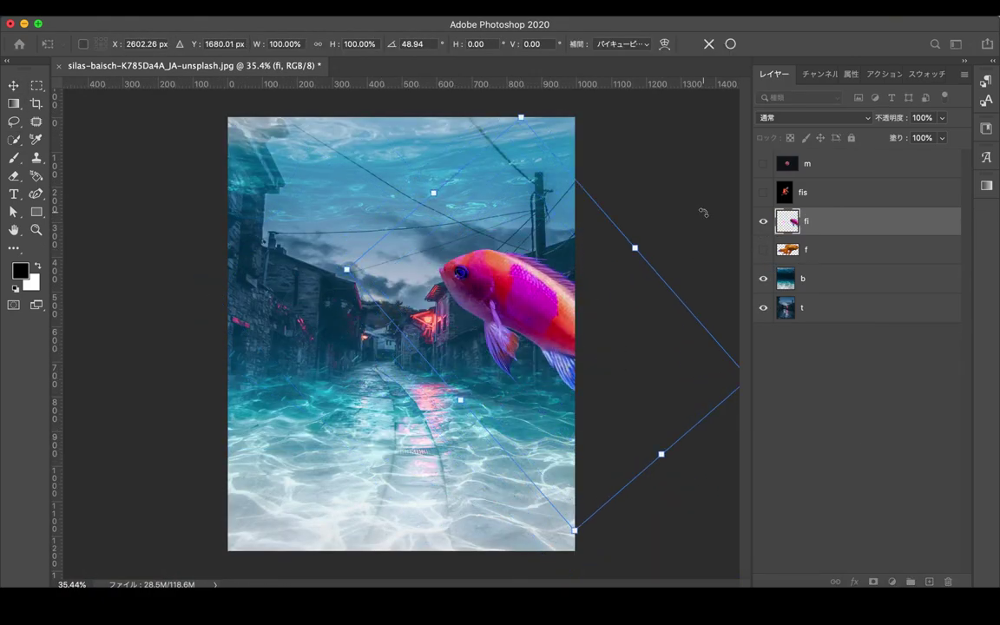
key("Return")
left_click(763, 192)
Cut the goldfish from its black backdrop, shrink it, and move it top-left.
left_click(14, 141)
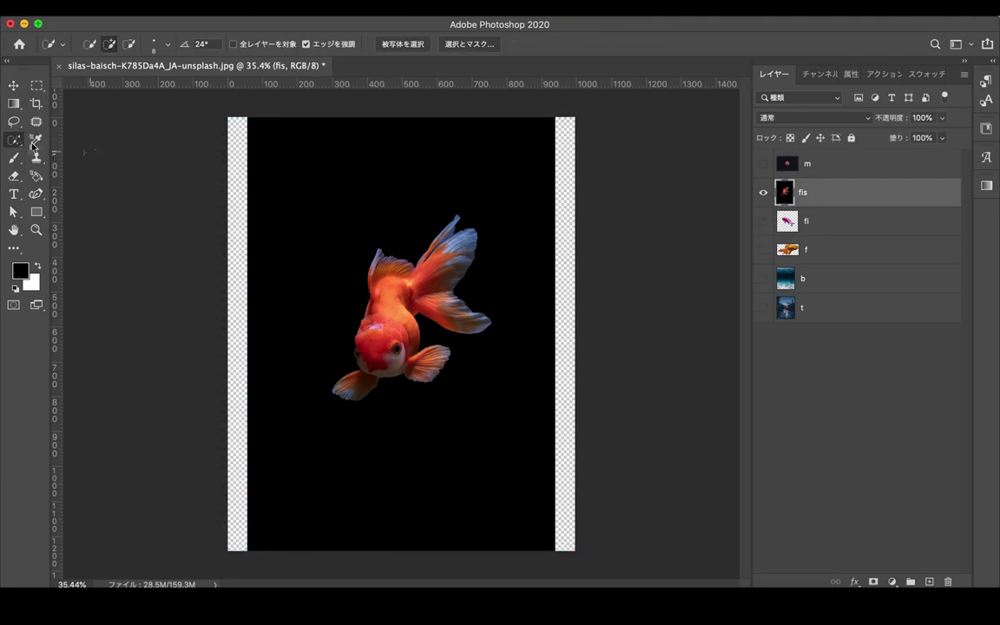
left_click(763, 192, "alt")
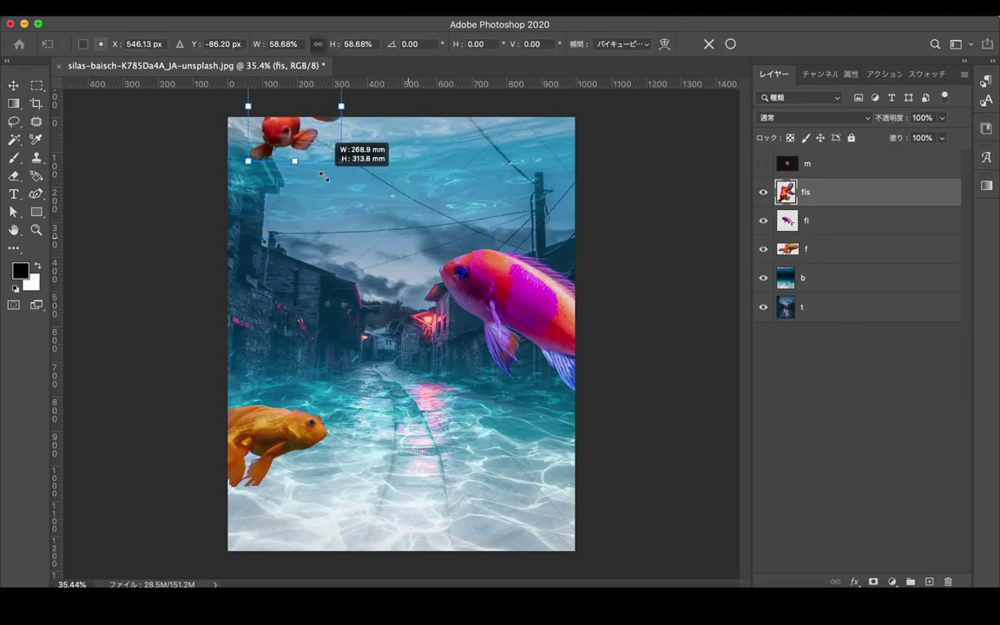
left_click_drag(402, 212, 317, 234)
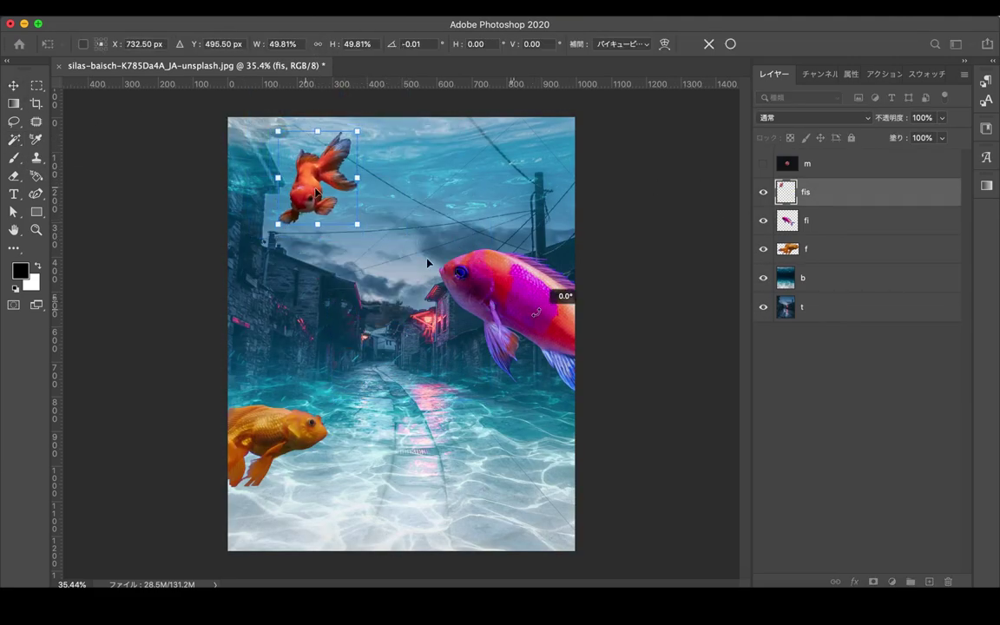
key("Return")
left_click(807, 163)
Isolate the moon layer and select the moon.
left_click(763, 163, "alt")
left_click(14, 141)
scroll(399, 335, "up", 3)
left_click_drag(382, 322, 417, 347)
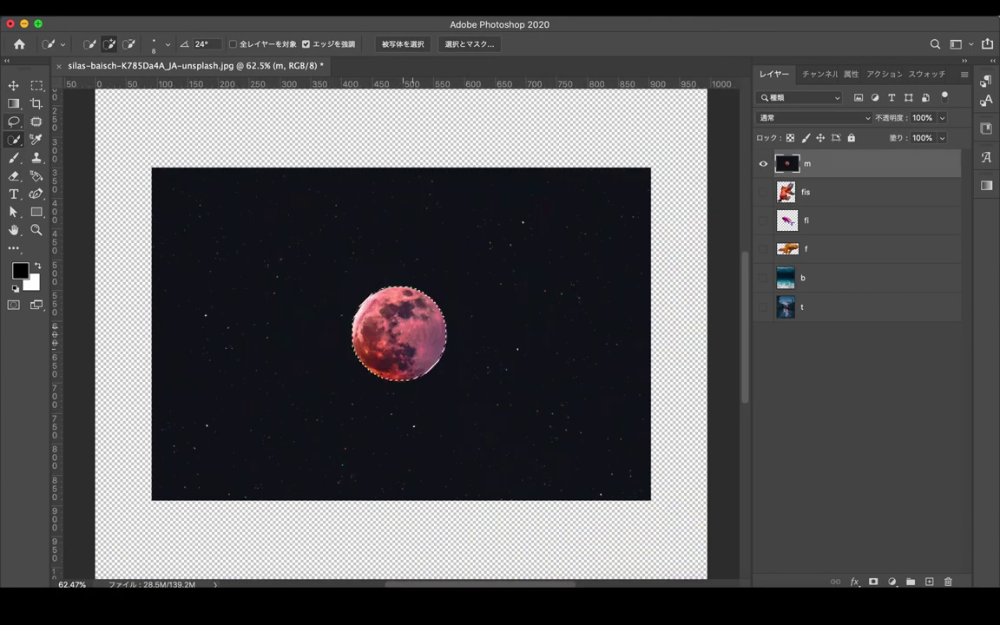
Delete the moon's black background, then move and shrink the moon in the sky.
key("ctrl+shift+i")
key("Delete")
key("v")
left_click(763, 163, "alt")
left_click_drag(401, 198, 415, 210)
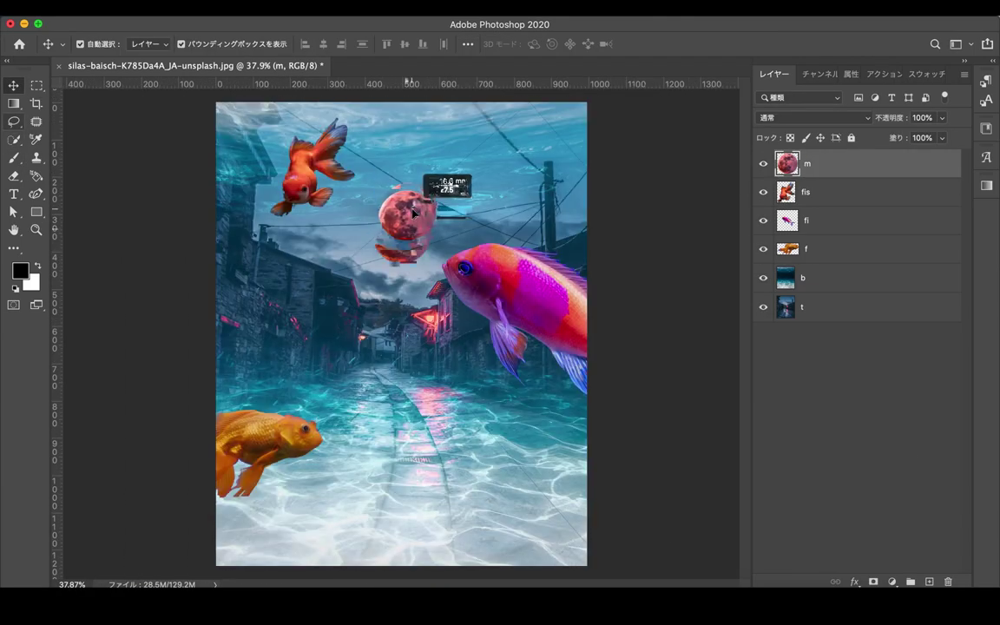
left_click_drag(434, 259, 394, 228)
key("Return")
Move the moon layer just above the street, under the water layer, and lock the water.
key("ctrl+0")
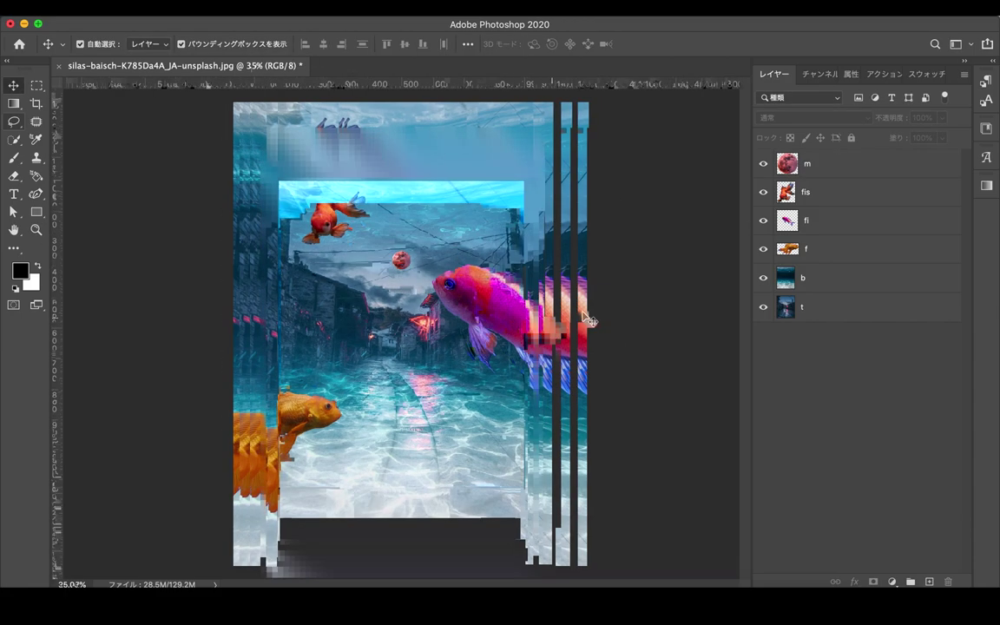
key("ctrl+bracketleft")
key("ctrl+bracketleft")
key("ctrl+bracketleft")
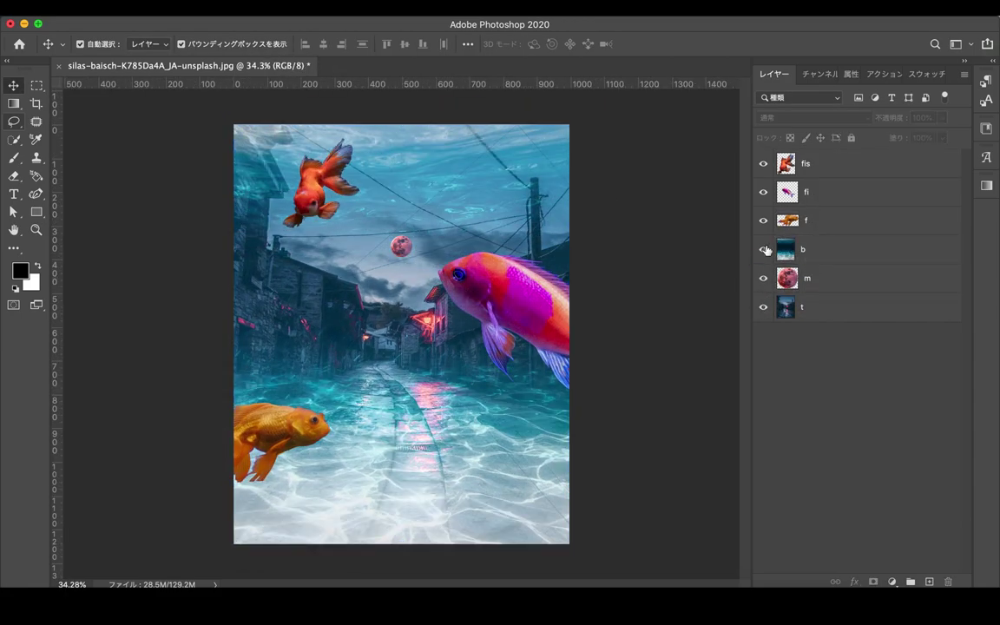
left_click(763, 249)
key("ctrl+t")
scroll(405, 229, "up", 2)
key("Return")
scroll(406, 247, "down", 2)
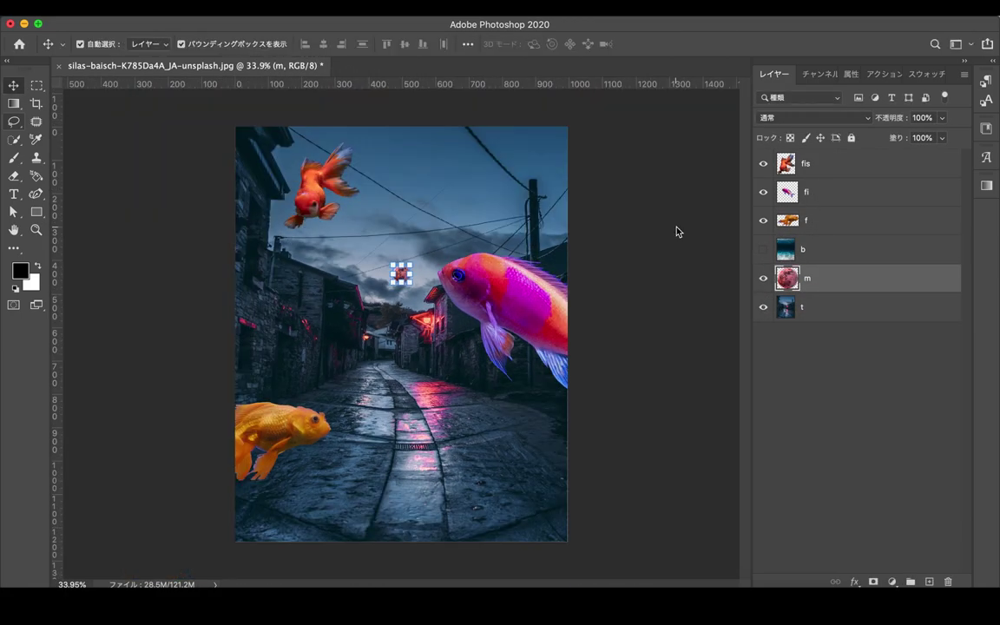
left_click(763, 250)
left_click(825, 249)
Nudge the moon's position and resize it again.
left_click(850, 137)
scroll(399, 330, "up", 2)
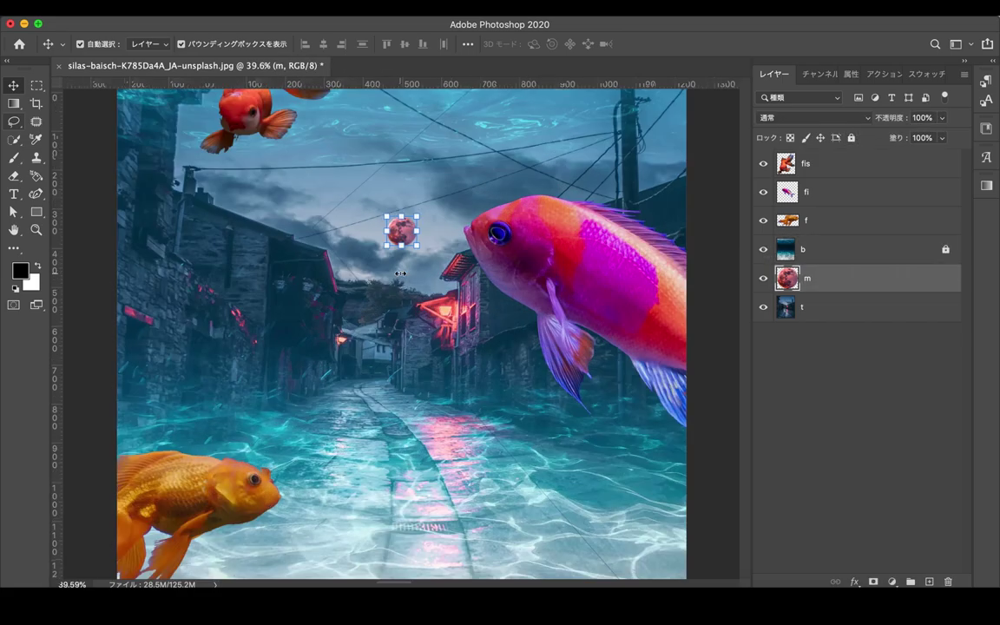
left_click_drag(403, 230, 405, 215)
scroll(405, 215, "down", 4)
scroll(398, 208, "up", 4)
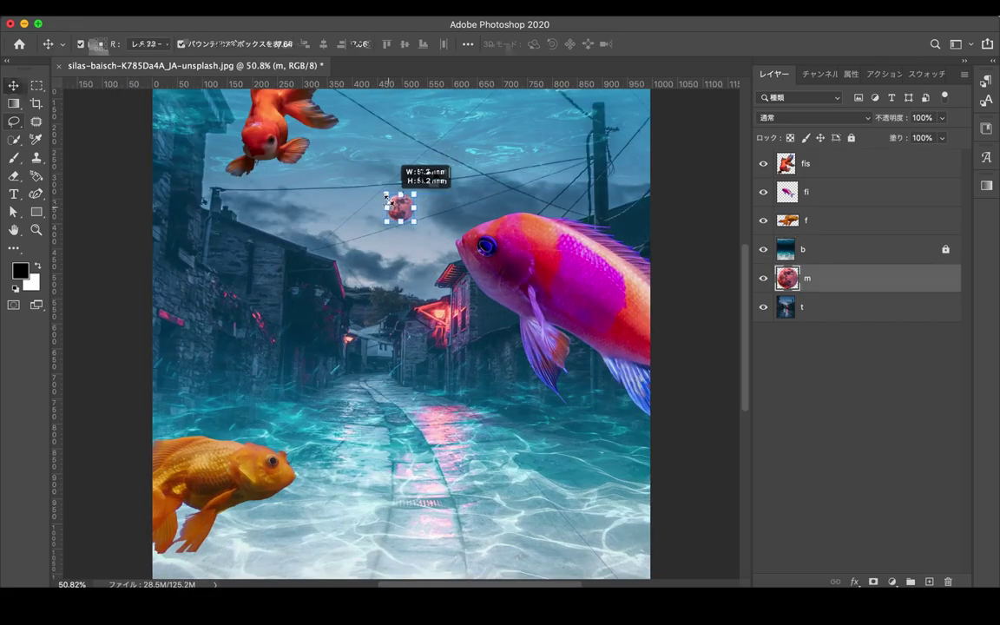
key("ctrl+t")
key("Return")
scroll(401, 209, "down", 1)
scroll(401, 208, "down", 2)
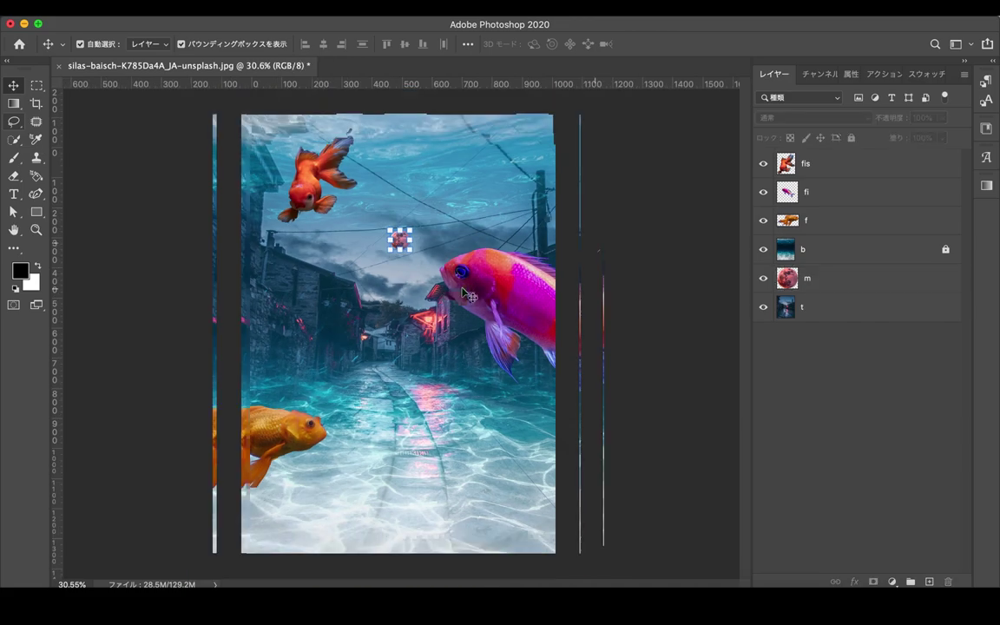
Move the pink fish lower and view its layer on its own.
left_click_drag(482, 295, 485, 406)
key("ctrl+t")
left_click_drag(720, 251, 641, 152)
key("Escape")
left_click(763, 192, "alt")
mouse_move(512, 421)
left_mouse_down()
mouse_move(404, 334)
mouse_move(586, 285)
left_mouse_up()
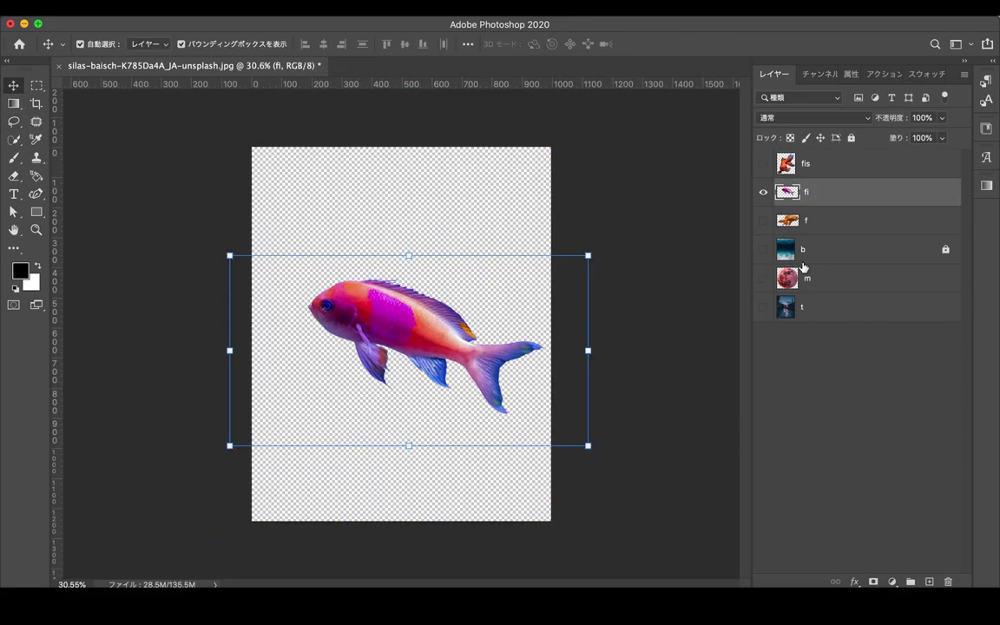
Enlarge the pink fish to about 127% over the lower right.
left_click(763, 192, "alt")
key("ctrl+t")
left_click_drag(587, 442, 687, 499)
mouse_move(410, 396)
left_mouse_down()
mouse_move(438, 454)
mouse_move(548, 409)
left_mouse_up()
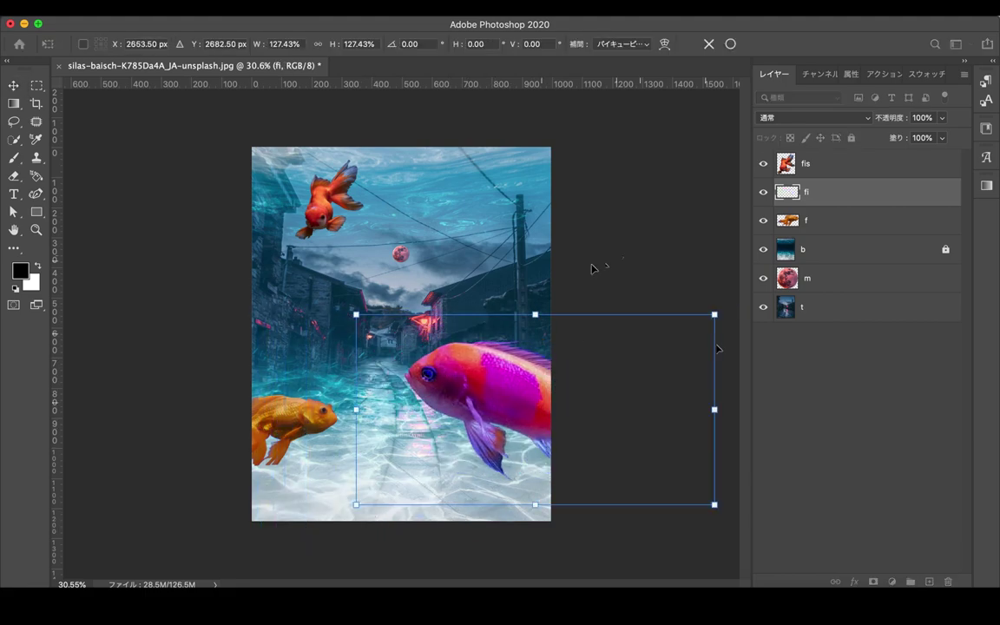
key("Return")
Tilt the orange fish by about -11.55° and move water layer b to the top.
left_click(295, 426)
left_click_drag(306, 473, 321, 466)
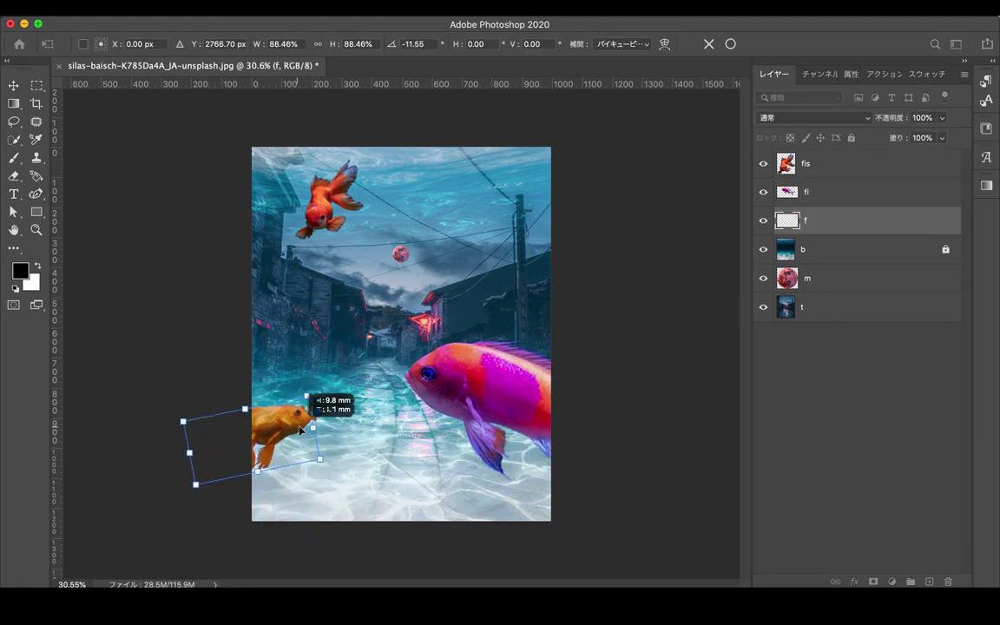
key("Return")
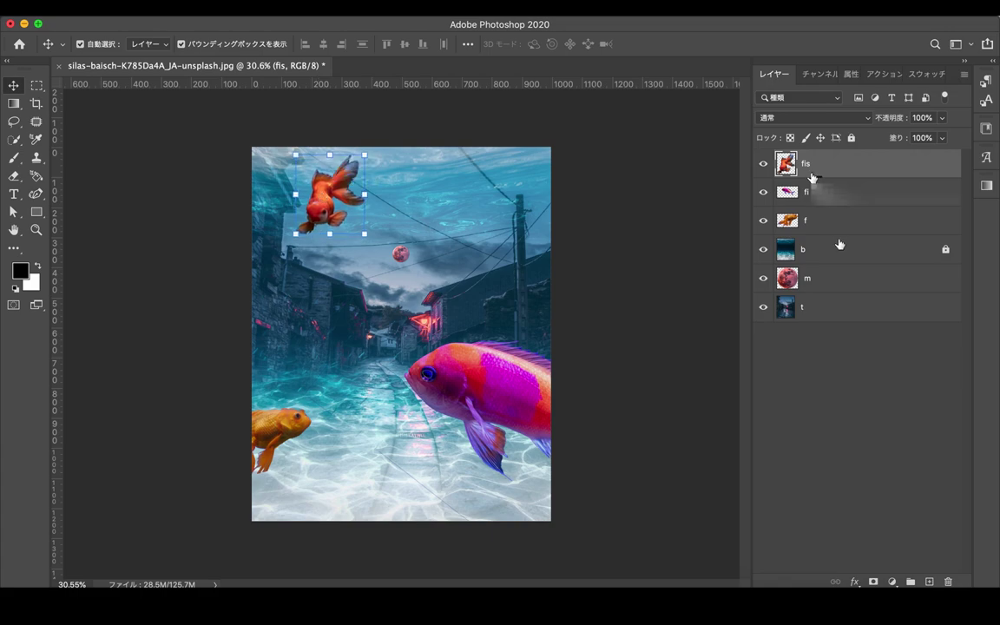
left_click_drag(840, 248, 825, 161)
Add a Color Balance adjustment on the moon with Cyan -100 and Yellow-Blue +55.
left_click(781, 307)
left_click(808, 278)
left_click(892, 582)
left_click(842, 437)
left_click_drag(839, 152, 763, 155)
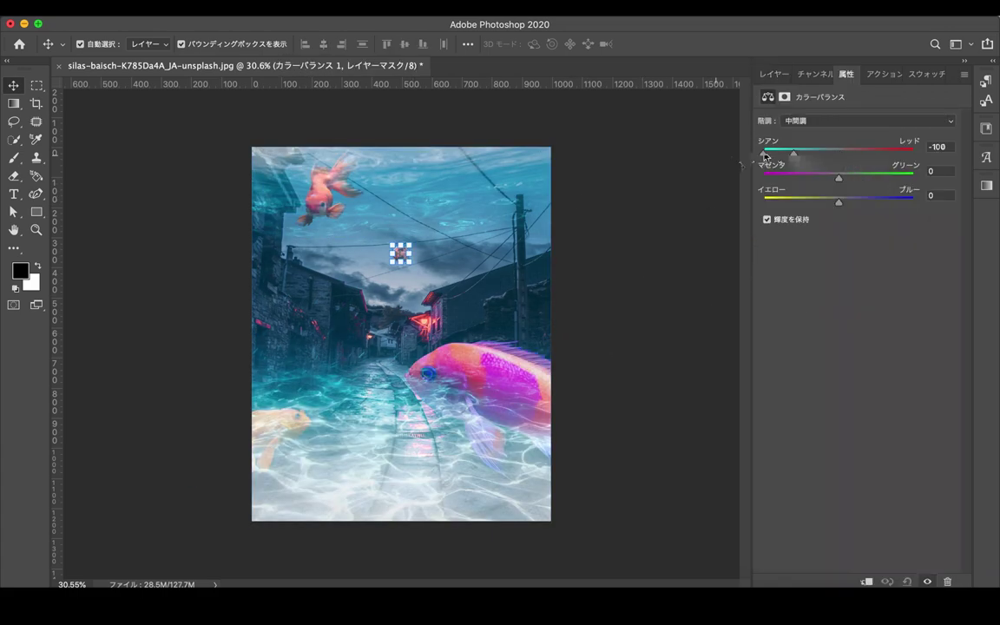
scroll(416, 273, "up", 5)
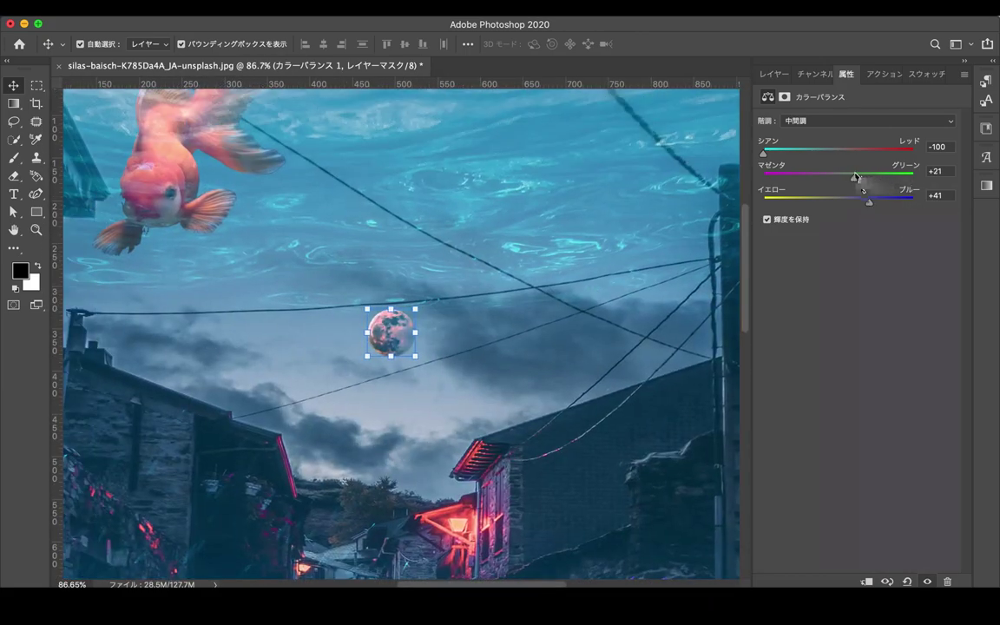
key("F7")
scroll(553, 292, "down", 3)
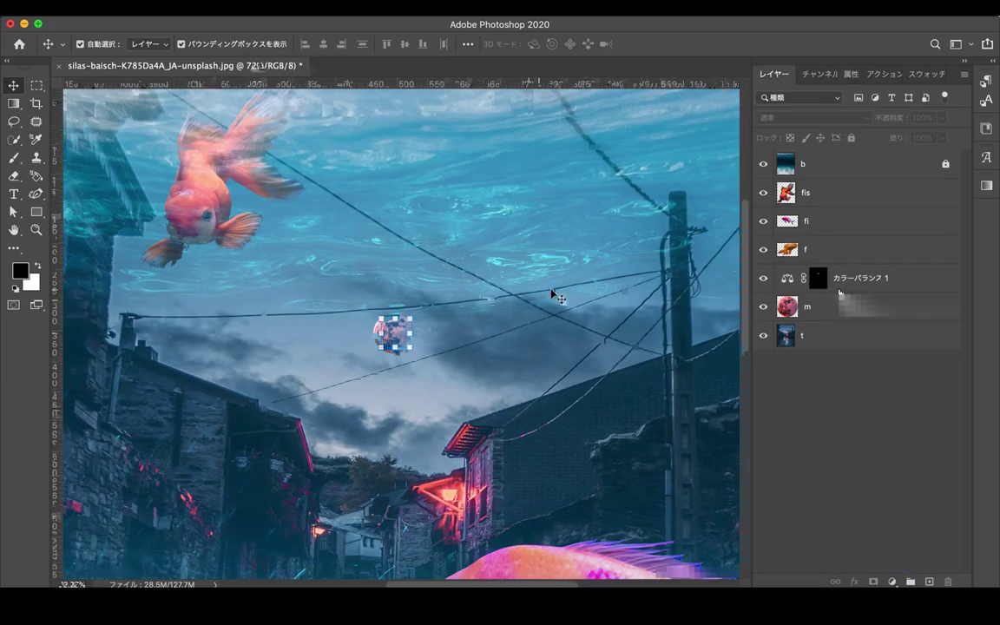
left_click_drag(868, 202, 886, 206)
key("F7")
Move the water overlay and orange fish layers to the top of the stack.
scroll(714, 375, "down", 2)
key("alt+bracketright")
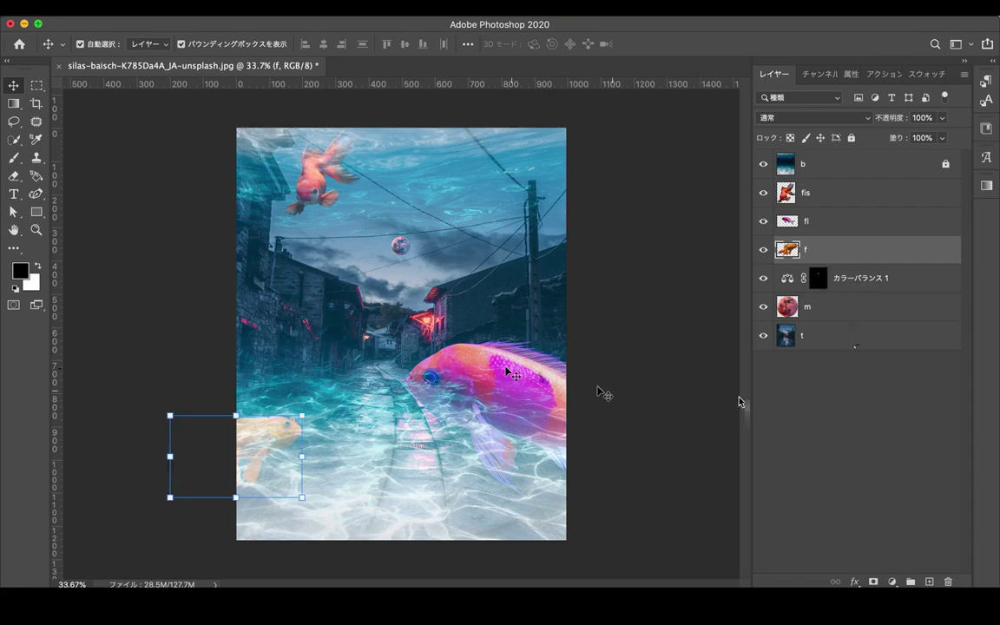
left_click(920, 173)
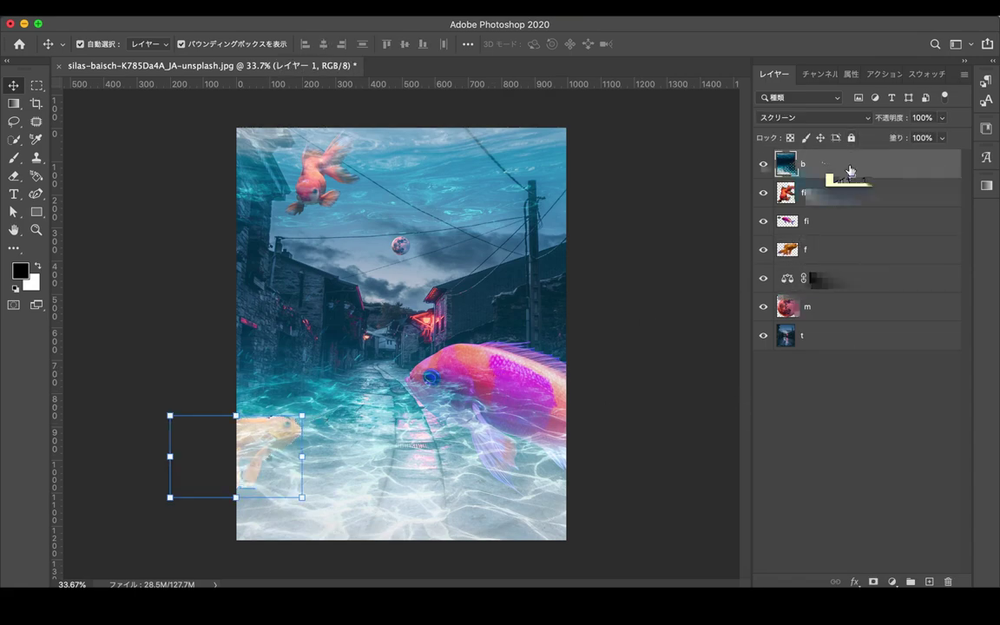
left_click_drag(844, 250, 804, 174)
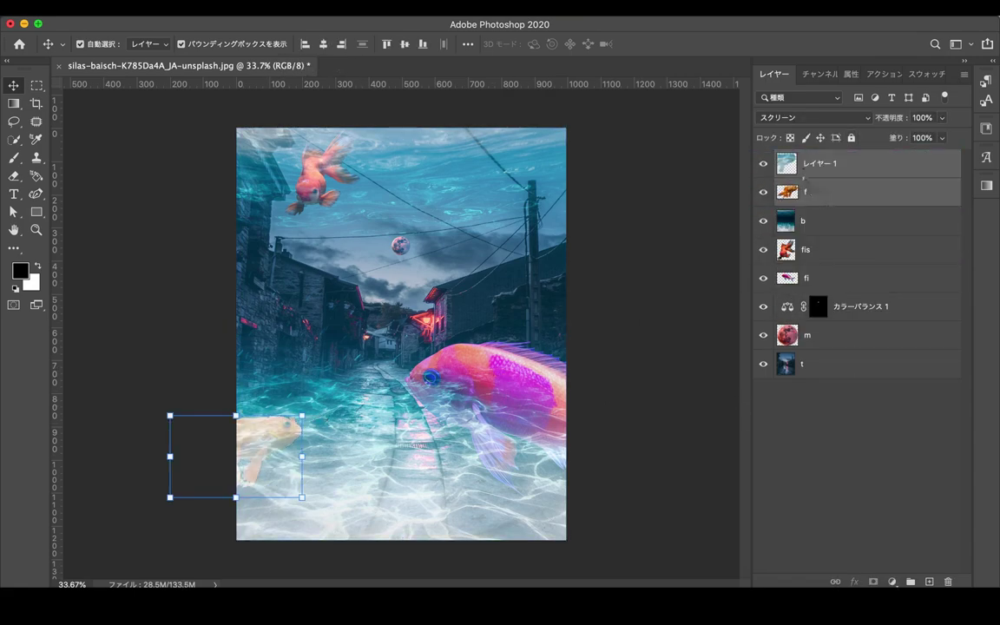
left_click(940, 118)
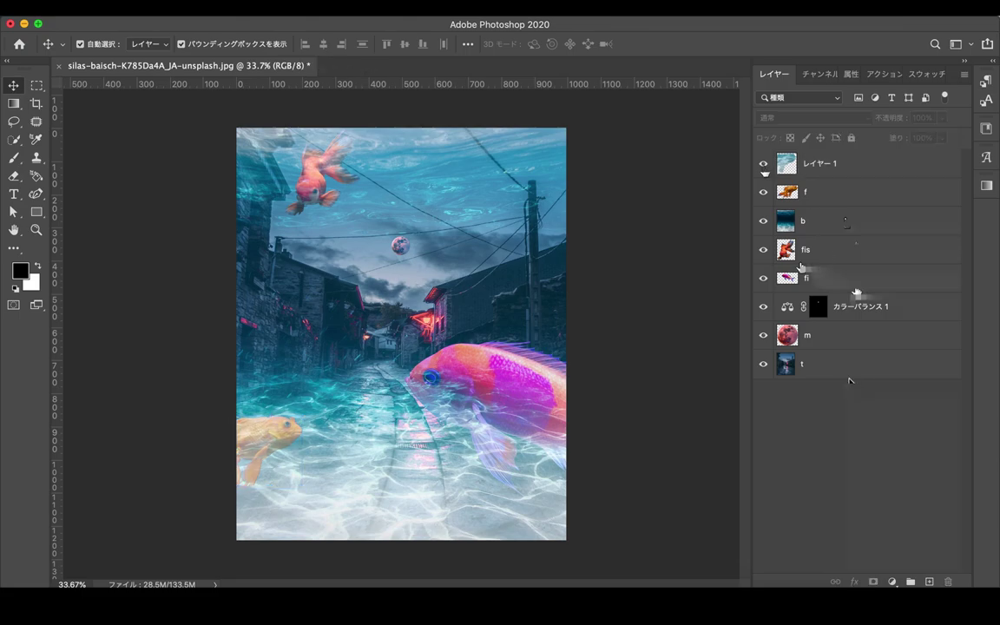
Add a Color Balance adjustment above the pink fish layer.
left_click(855, 280)
left_click(892, 581)
left_click(843, 290)
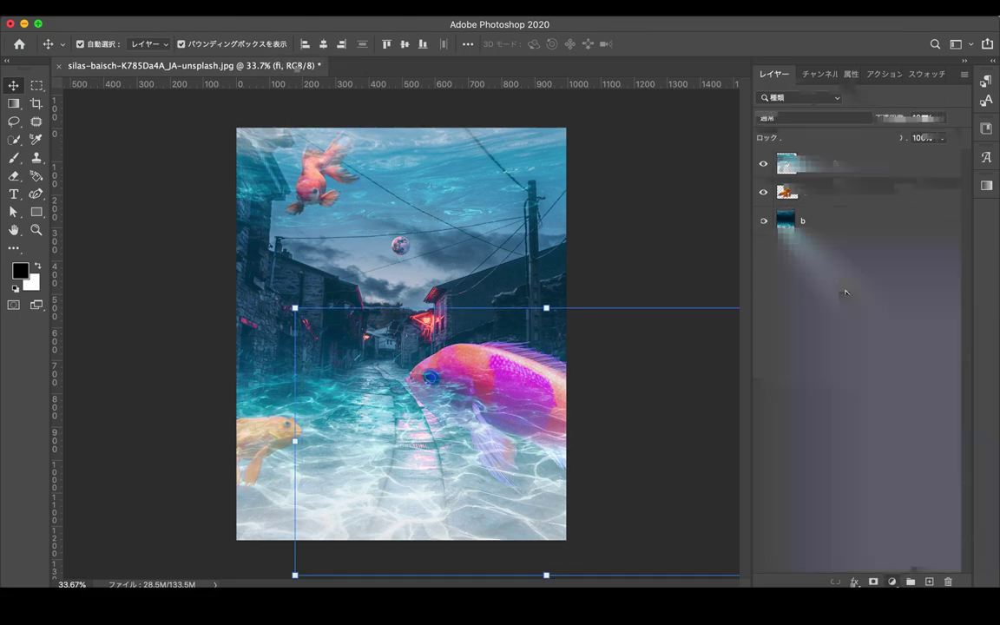
key("F7")
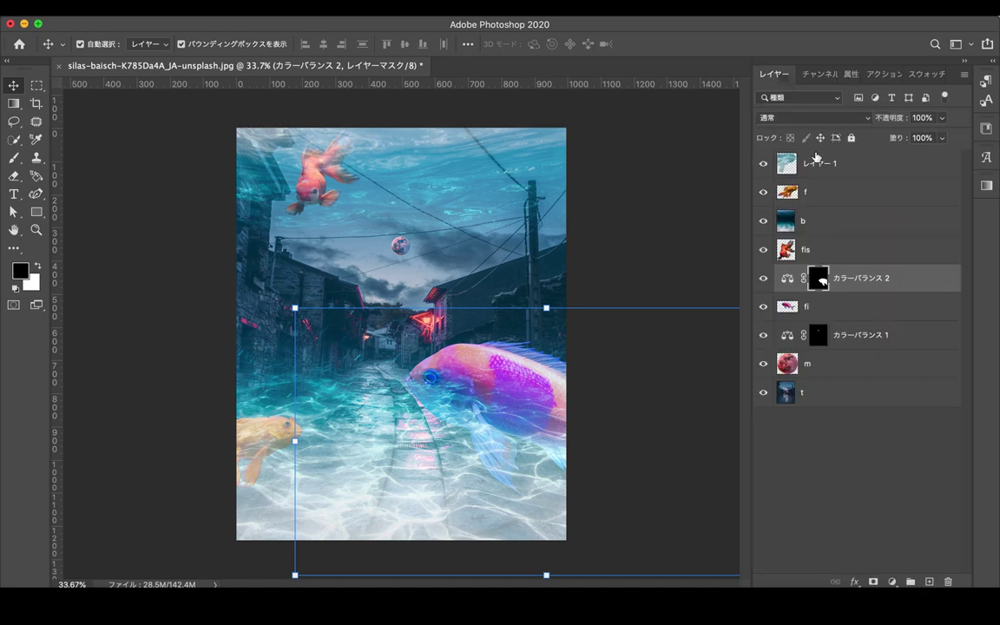
Add a Color Balance adjustment above the goldfish layer fis.
left_click(807, 250)
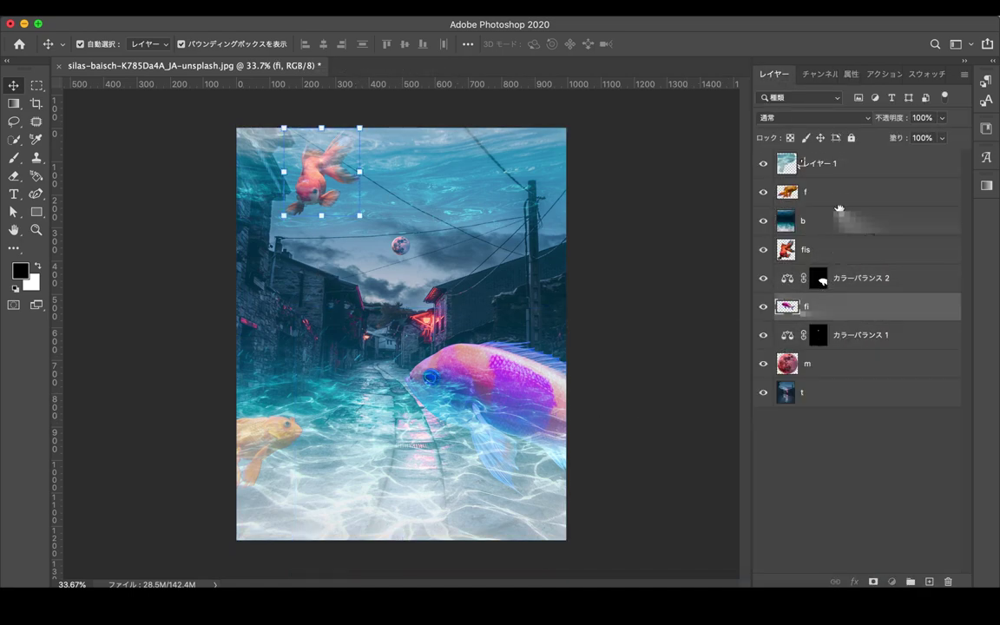
left_click(894, 581)
left_click(844, 290)
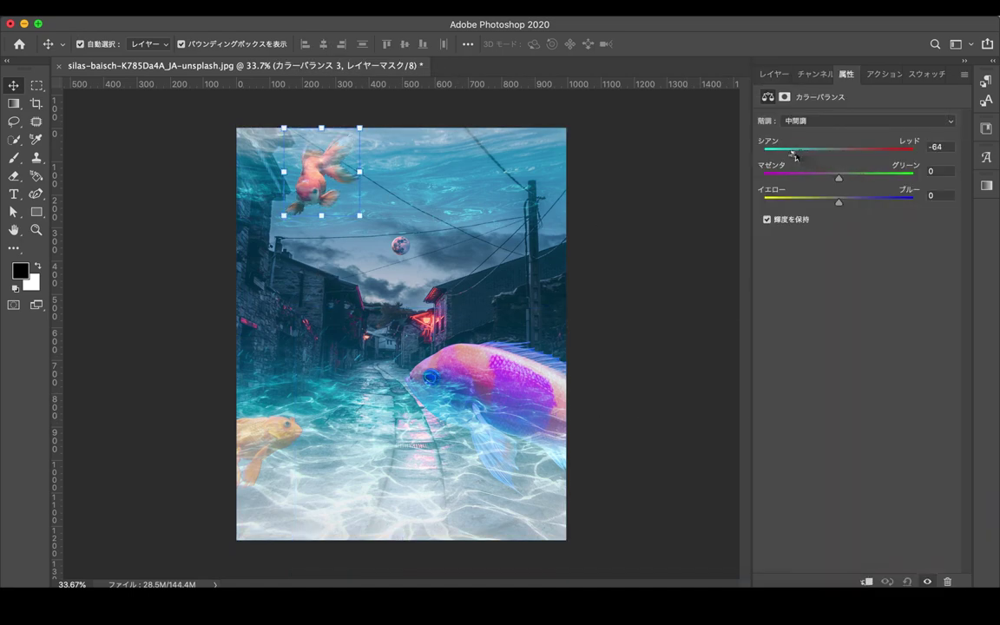
left_click(776, 76)
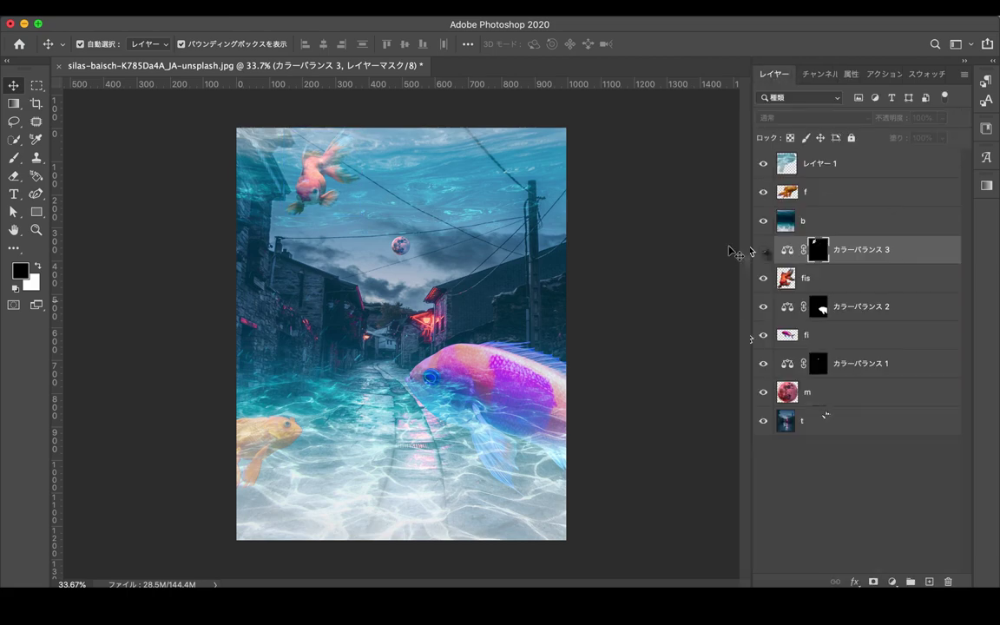
Add a Color Balance to the orange fish with midtones pushed fully to cyan.
left_click(736, 250)
left_click(895, 580)
left_click(844, 290)
left_click_drag(839, 153, 762, 153)
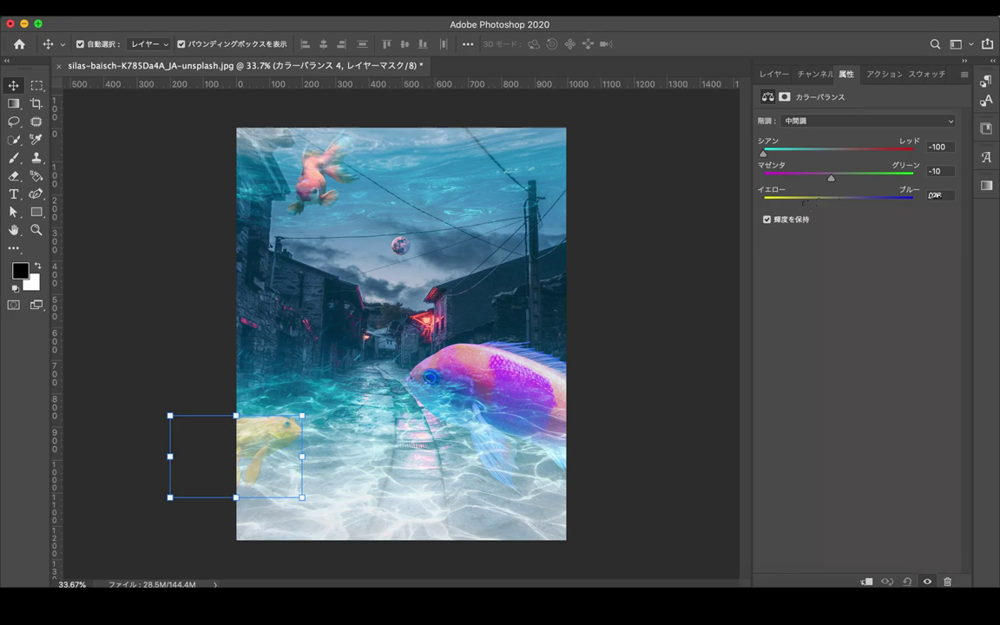
Select the street layer t and add a Curves adjustment above it.
left_click(776, 76)
left_click(687, 173)
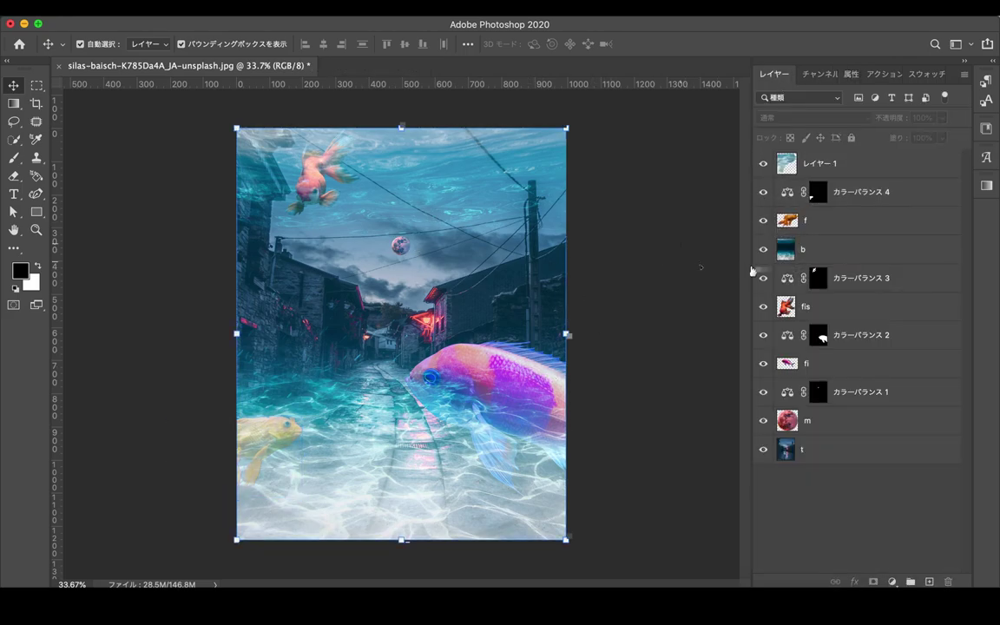
left_click(770, 451)
left_click(920, 197)
Bend the Curves to darken the street while lifting the highlights.
left_click_drag(848, 256, 855, 294)
left_click_drag(920, 197, 908, 182)
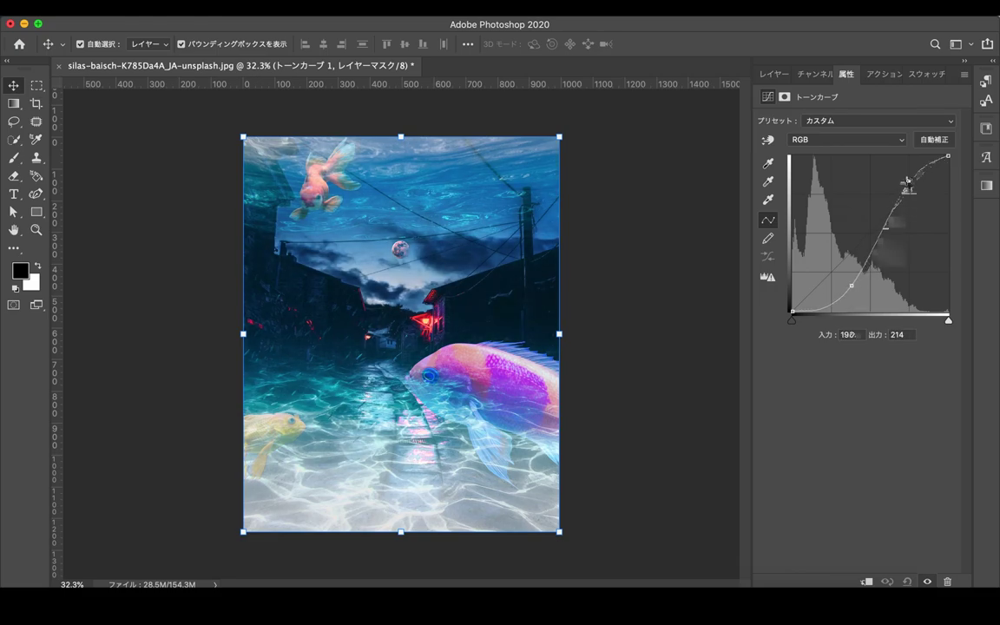
left_click(774, 73)
Paint on water layer b with the Brush to mask part of it.
left_click(859, 249)
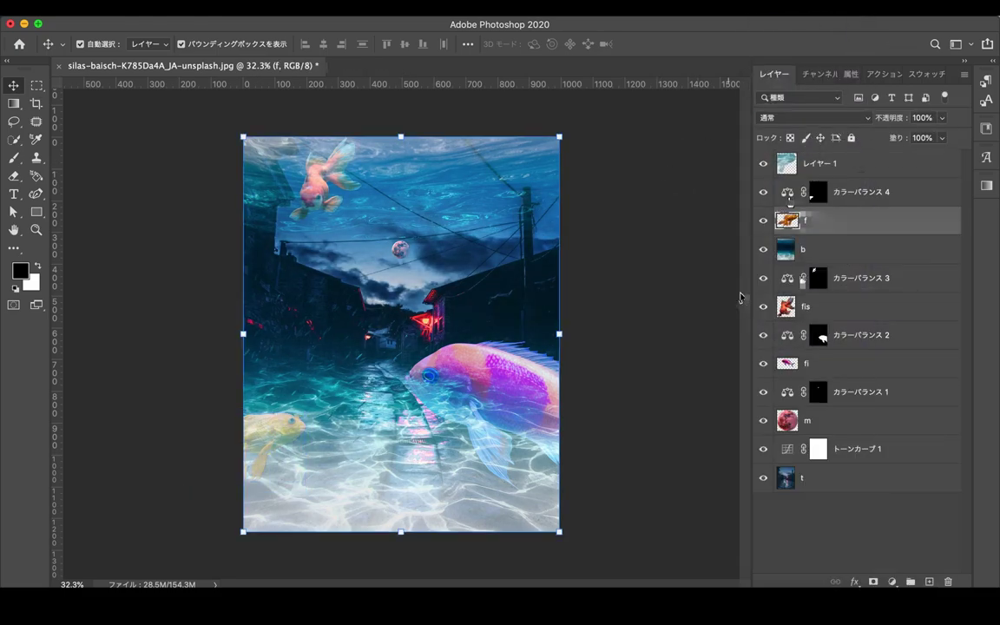
key("b")
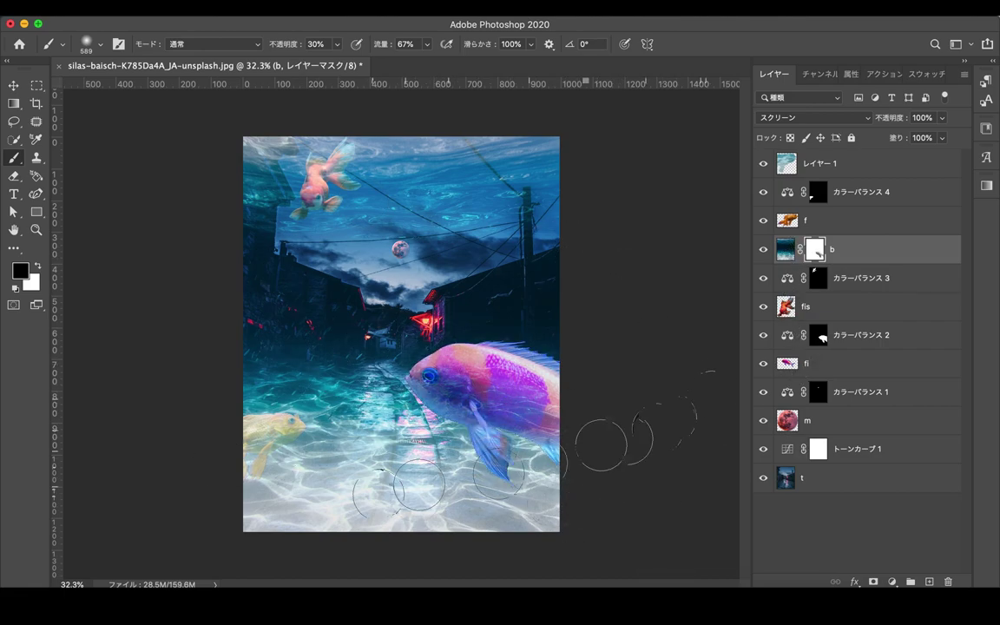
key("v")
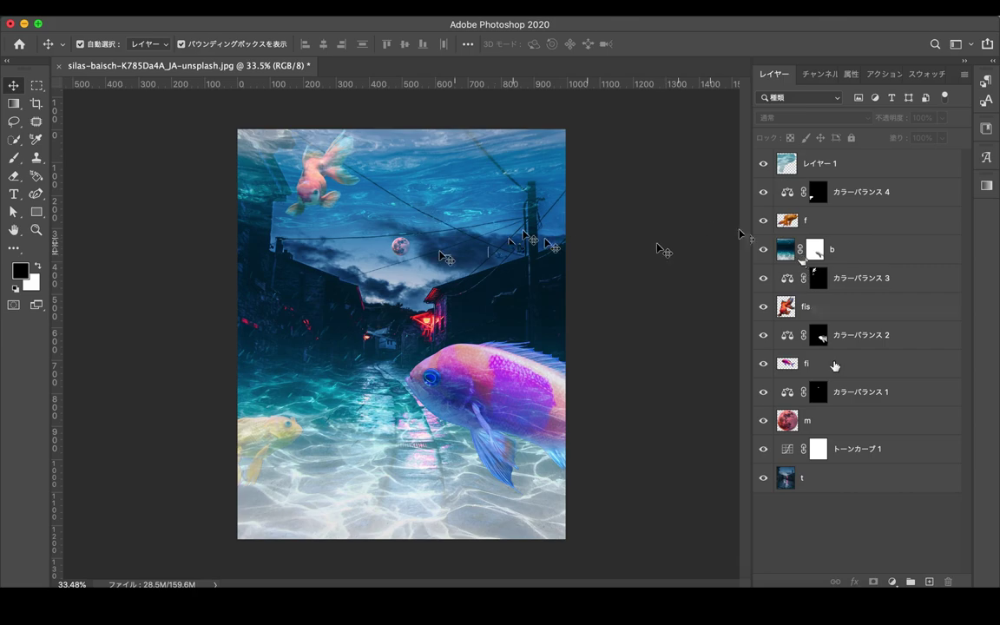
Set the moon and its Color Balance adjustment to 83% opacity.
left_click(851, 420)
left_click(882, 392, "shift")
left_click_drag(942, 118, 950, 137)
left_click(634, 310)
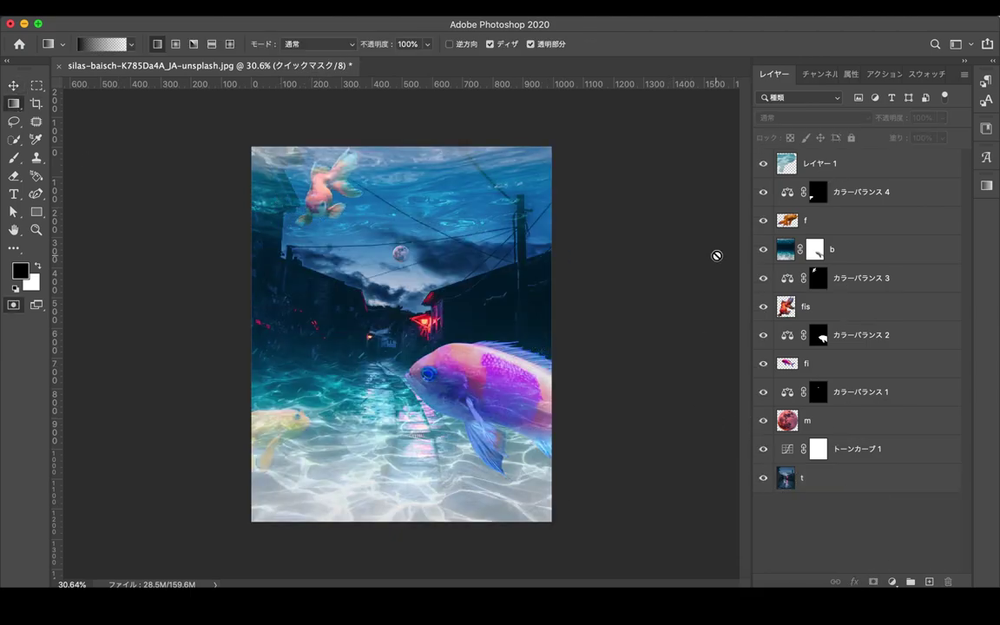
Stamp the visible collage onto a new layer and paint quick-mask gradients toward the image edges.
key("q")
key("ctrl+alt+shift+e")
left_click_drag(308, 480, 573, 503)
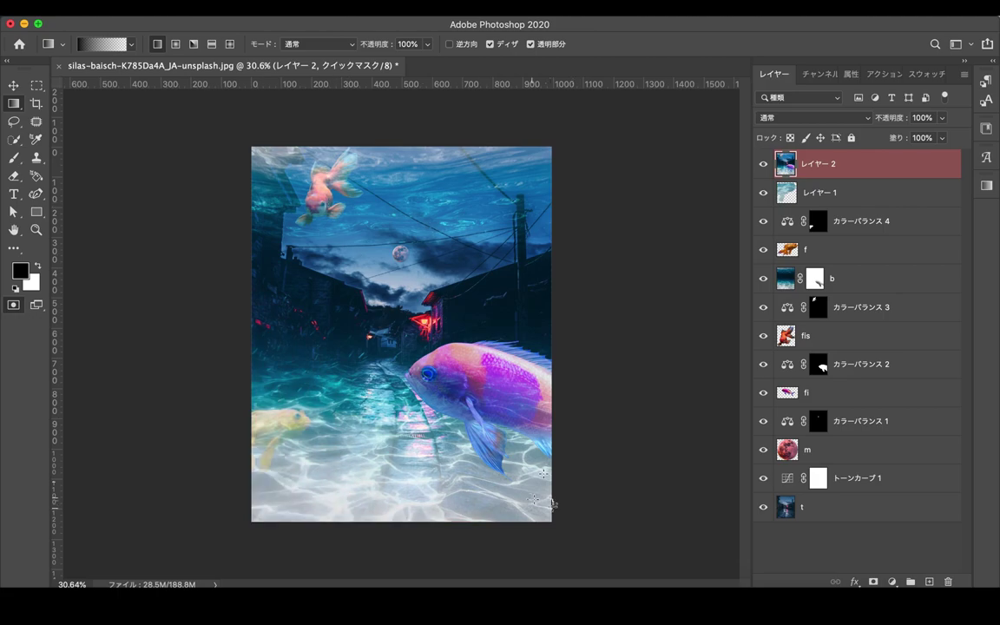
left_click_drag(400, 521, 400, 347)
left_click_drag(442, 286, 551, 284)
key("q")
Add a Curves layer on that selection, pulled down to darken the edges.
left_click(891, 581)
left_click(911, 415)
left_click_drag(855, 248, 859, 288)
left_click_drag(909, 217, 919, 223)
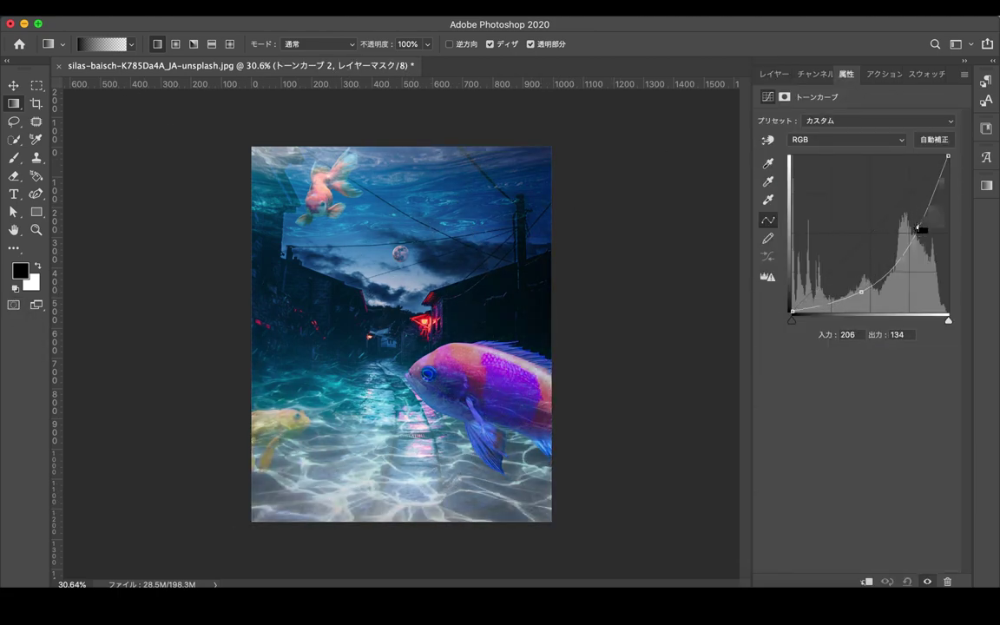
Add a Color Balance layer shifting midtones toward cyan, radially masked around the top-left fish.
left_click(774, 73)
left_click(819, 192)
left_click(175, 43)
left_click_drag(321, 178, 233, 89)
key("q")
left_click_drag(326, 152, 335, 52)
key("q")
left_click(892, 582)
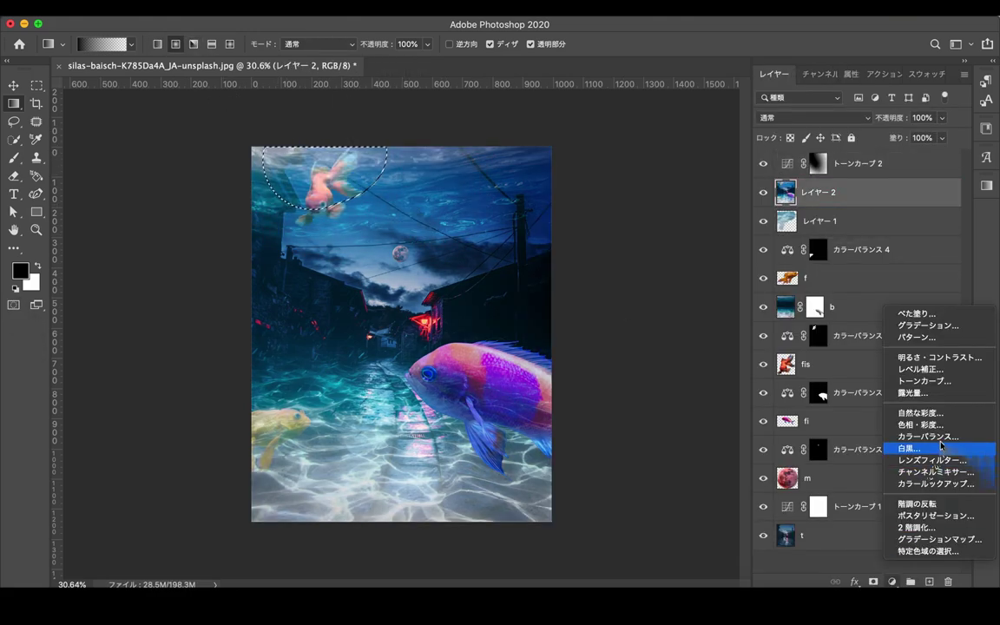
left_click(938, 446)
left_click_drag(838, 149, 806, 155)
From Layer 2, add another Color Balance adjustment through a quick-mask selection.
left_click(774, 74)
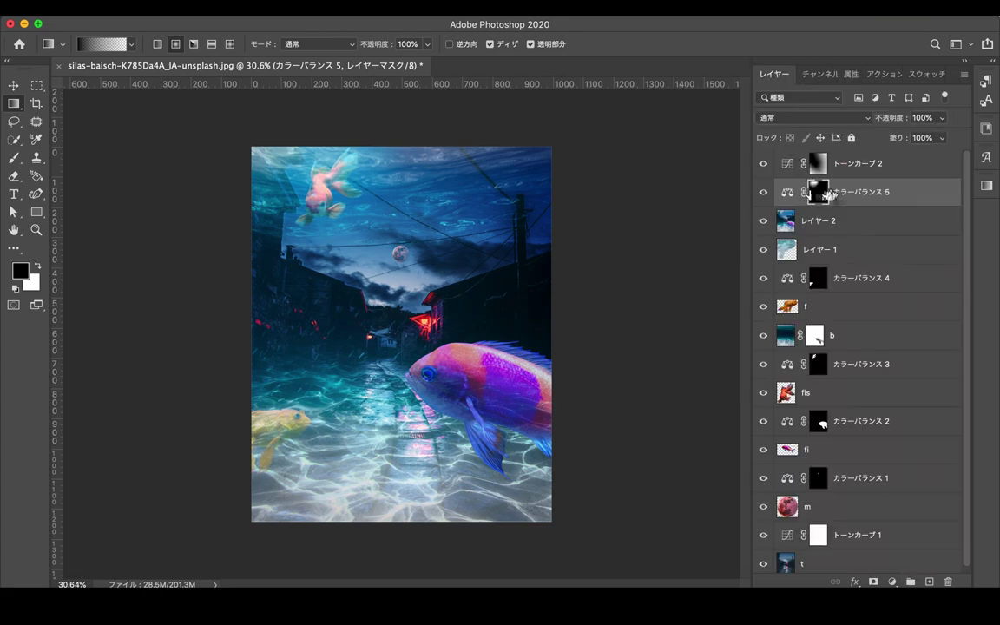
left_click(815, 221)
key("q")
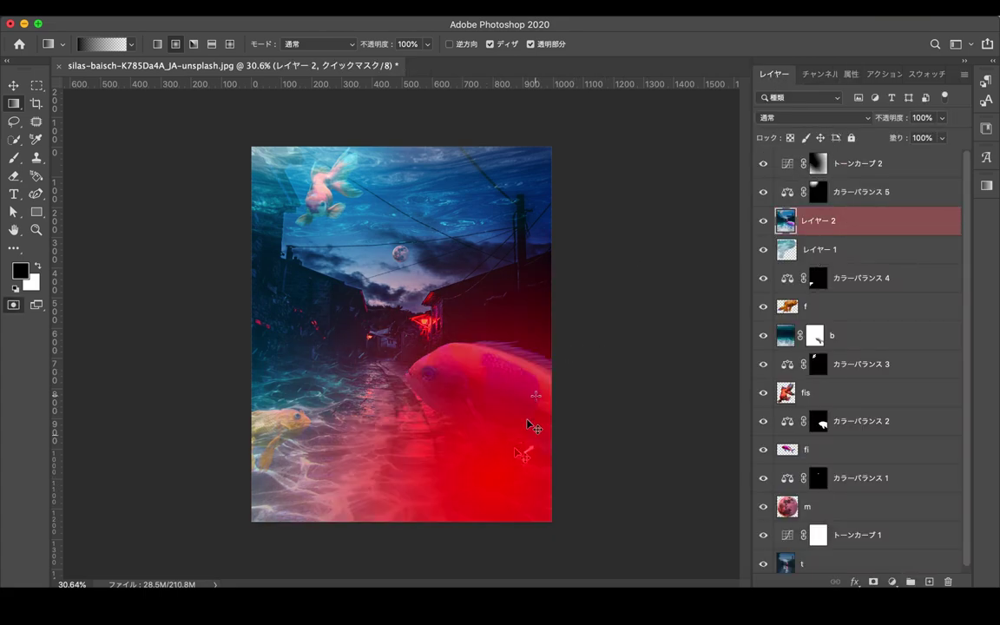
key("q")
left_click(891, 582)
left_click(833, 442)
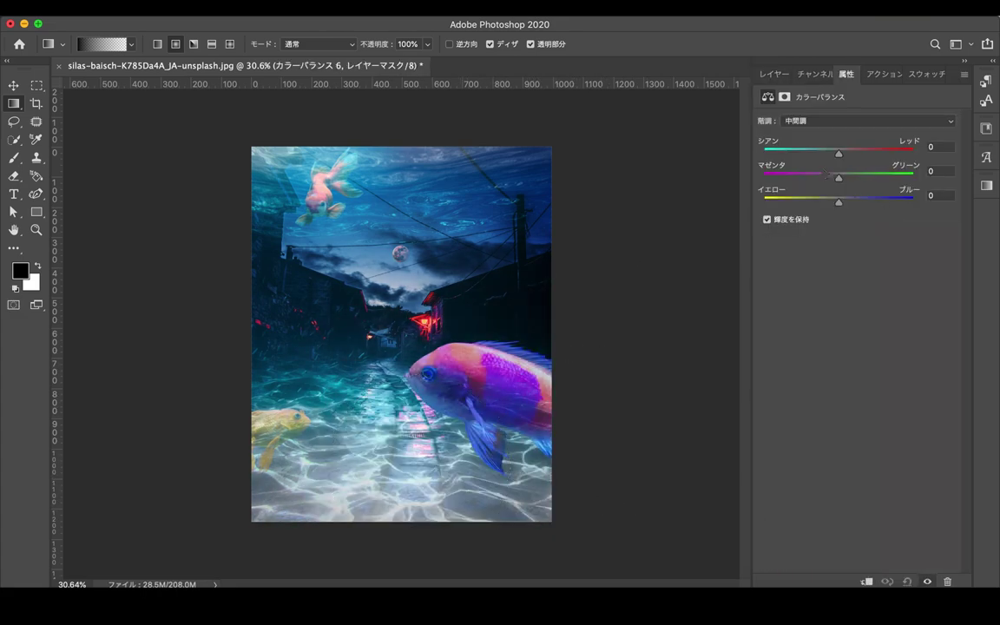
Select the Color Balance 5 mask, swap foreground and background colours, and deselect the layers.
key("F7")
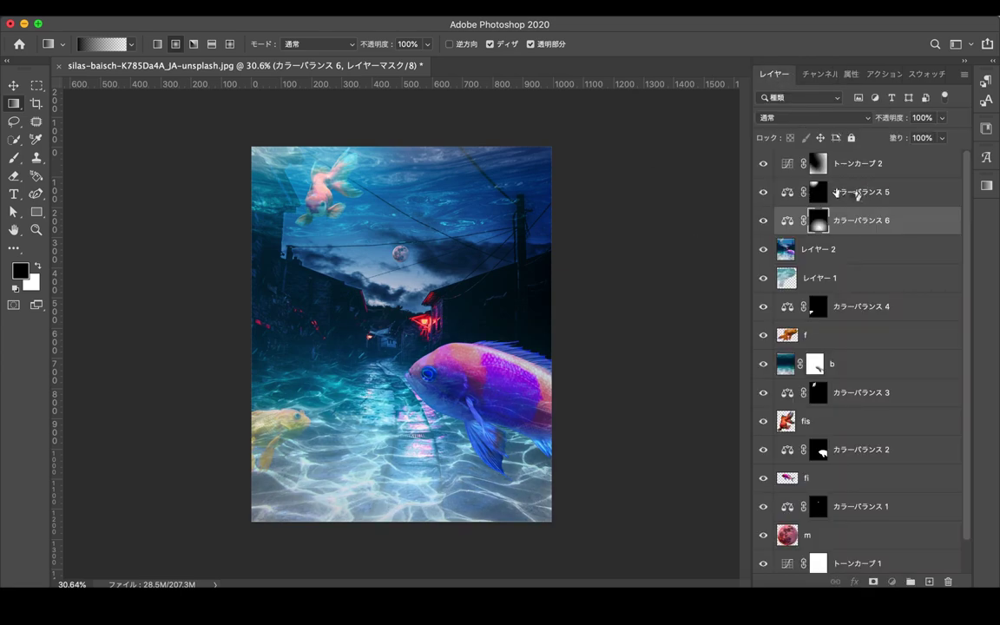
left_click(814, 194)
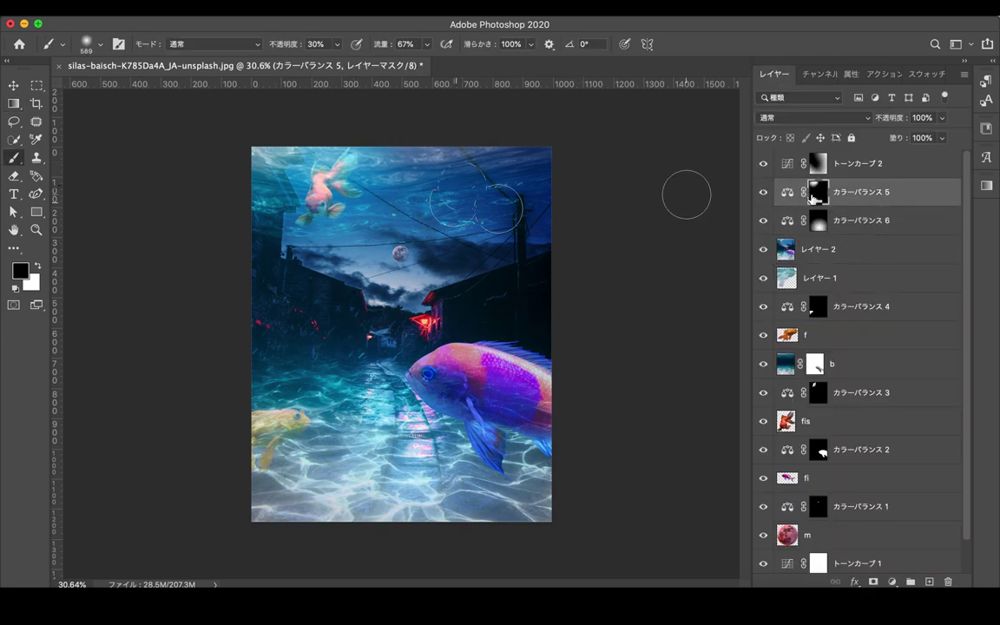
key("x")
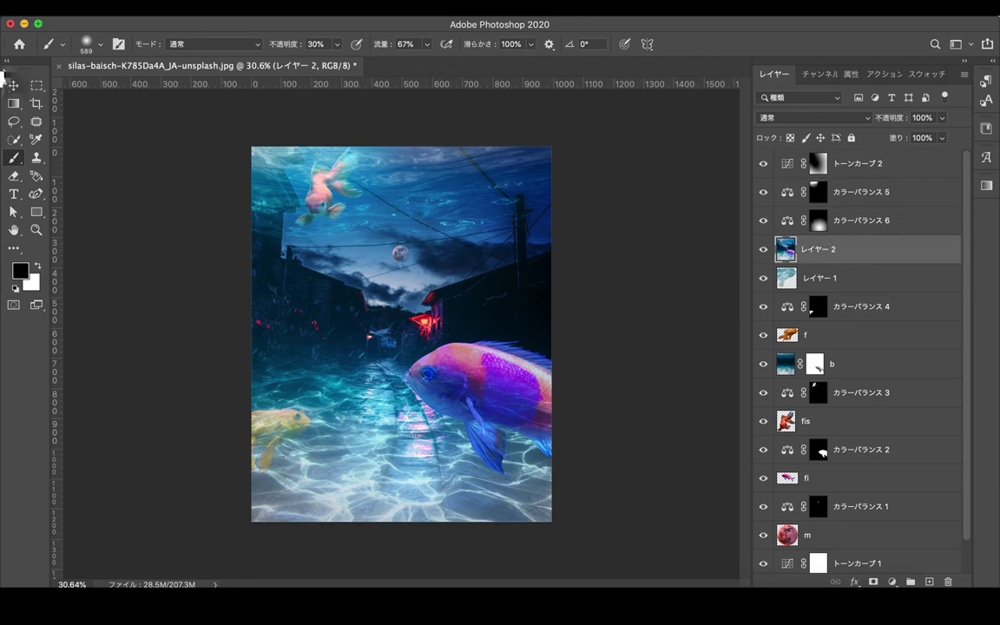
key("v")
scroll(621, 286, "down", 1)
left_click(710, 340)
scroll(624, 353, "up", 1)
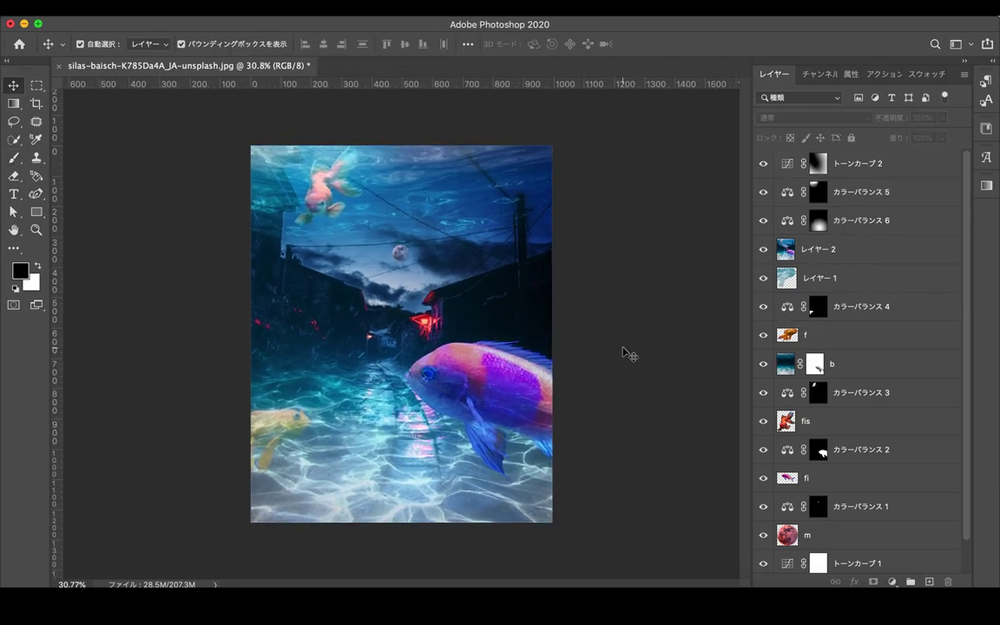
scroll(763, 521, "down", 1)
Hide and re-show the upper layers to compare with the original street, then select Layer 2.
left_click(764, 534, "alt")
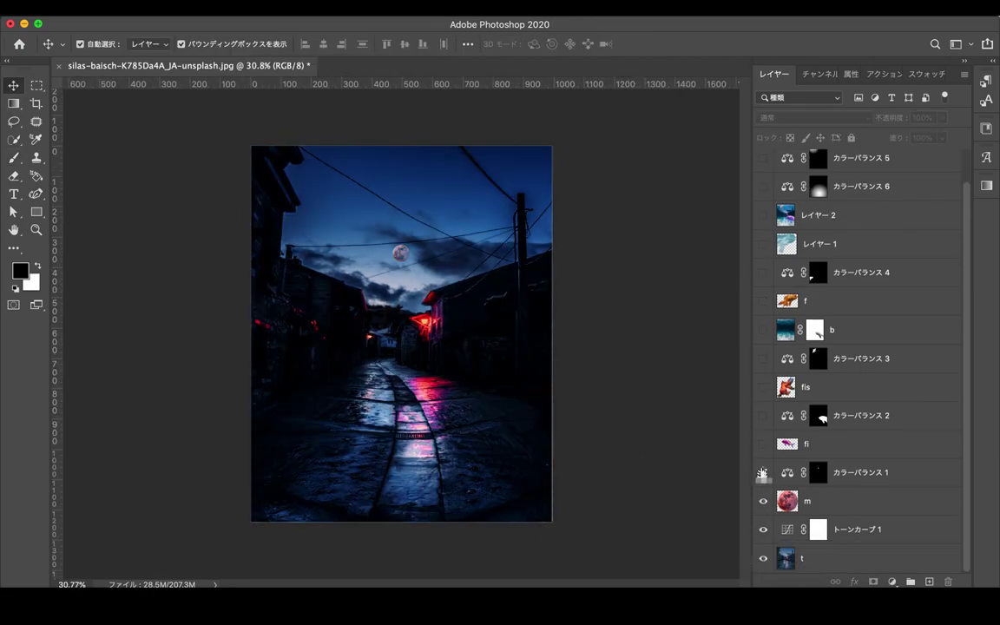
left_click_drag(763, 474, 764, 417)
left_click_drag(763, 330, 763, 165)
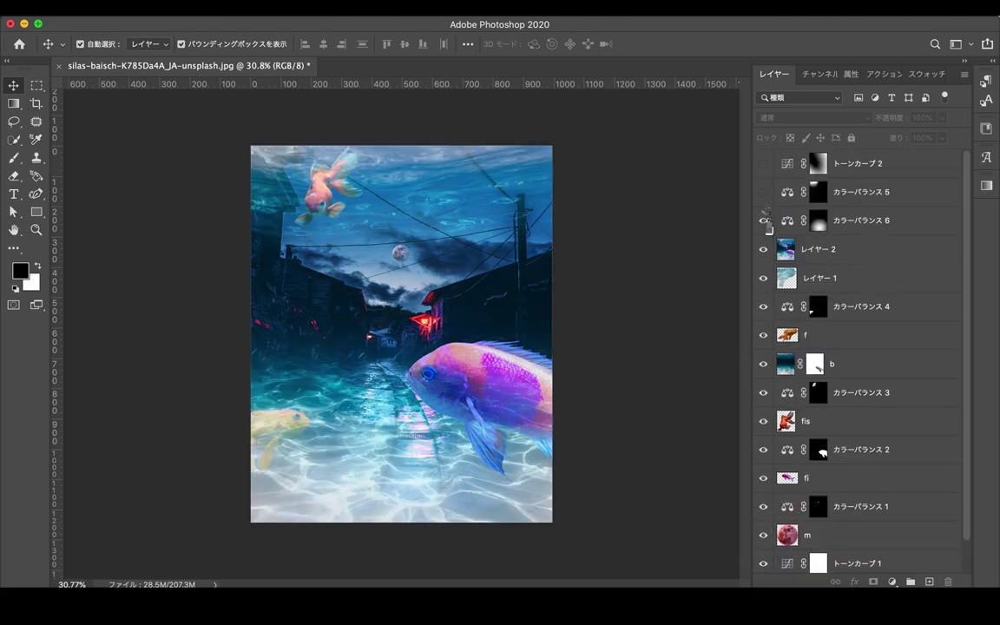
left_click(274, 342)
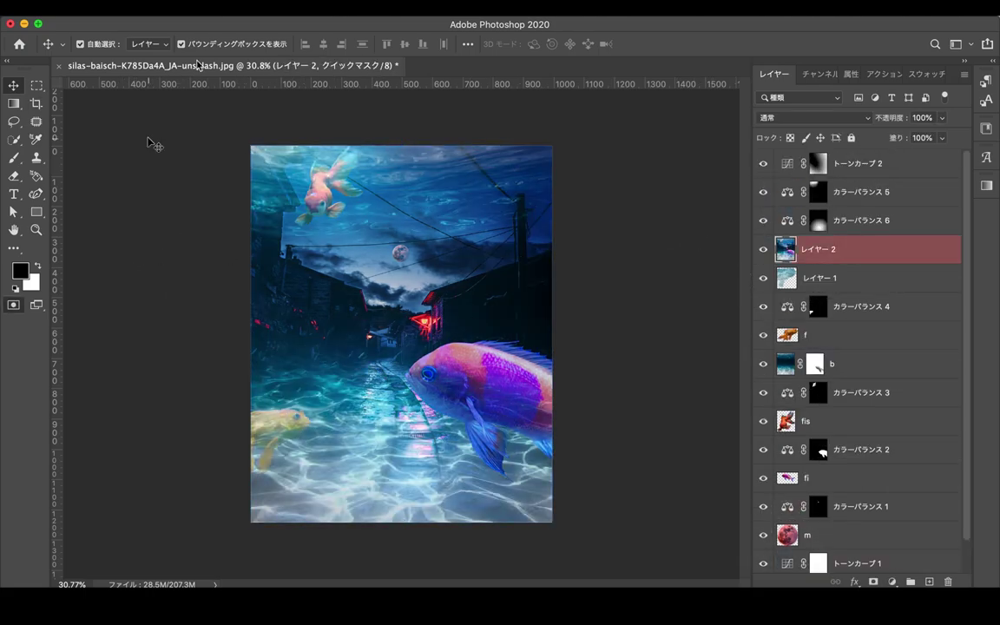
Add Curves 3, pulled down to darken the bottom edge, through a bottom-gradient quick mask.
left_click_drag(346, 527, 365, 408)
key("q")
left_click(891, 582)
left_click(951, 378)
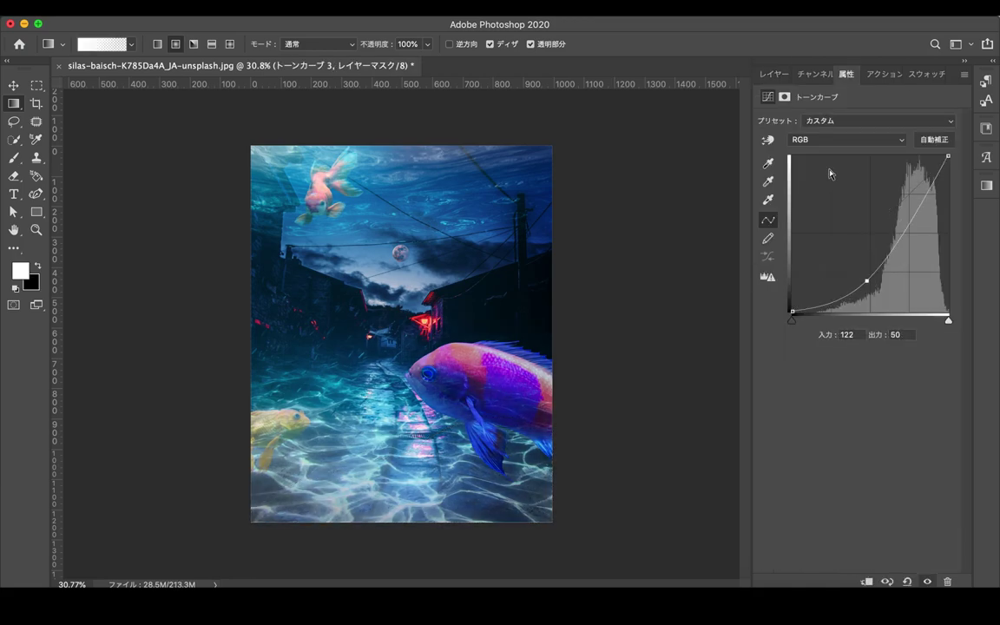
key("ctrl+z")
key("q")
left_click_drag(239, 525, 337, 489)
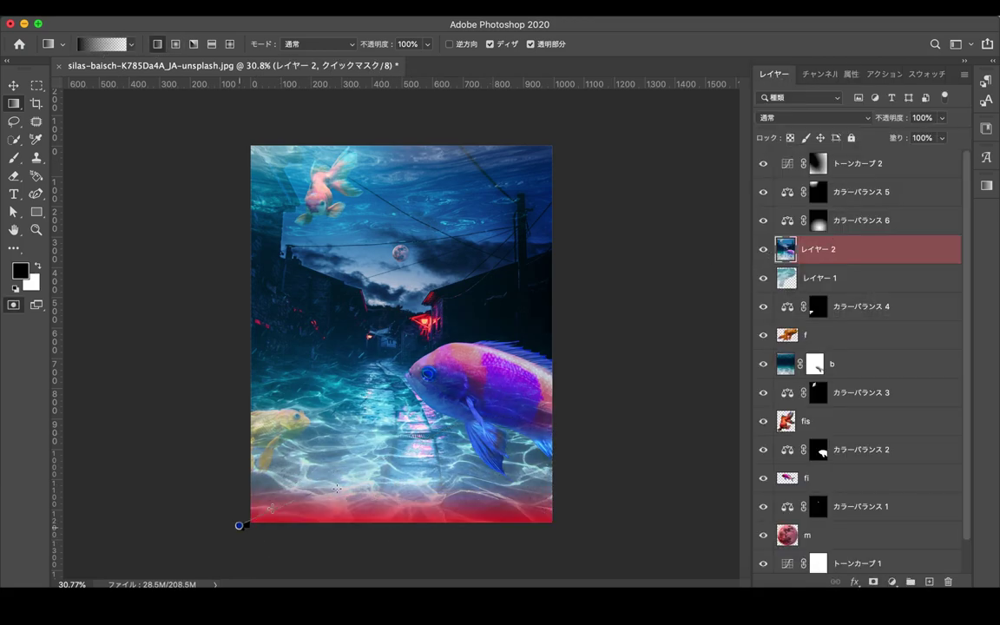
key("q")
left_click(892, 581)
left_click_drag(868, 234, 928, 201)
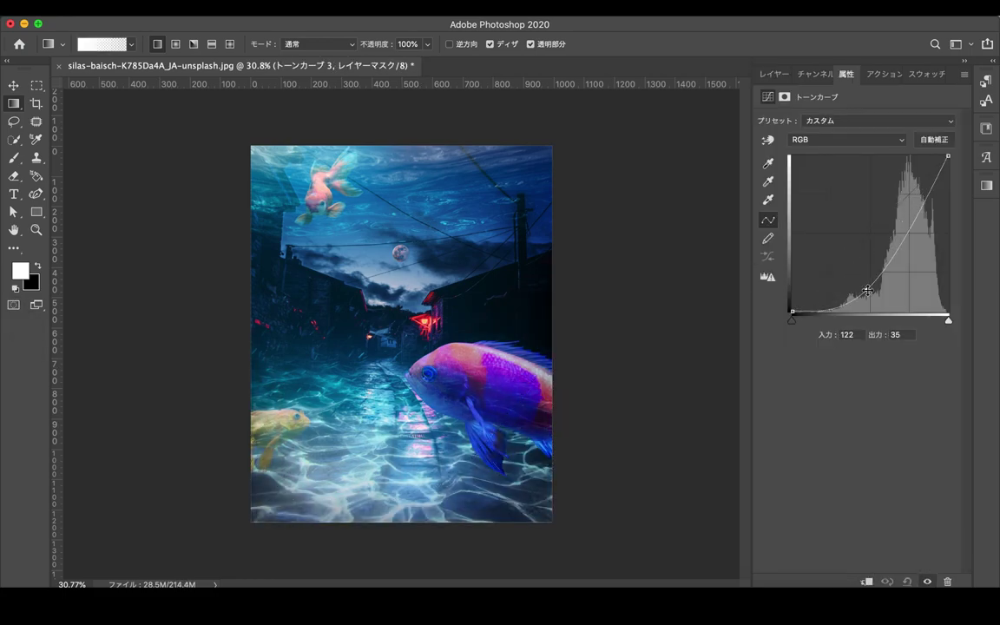
Set Color Balance 5 to Screen and Curves 2 to Multiply blending.
left_click(774, 73)
left_click(882, 276)
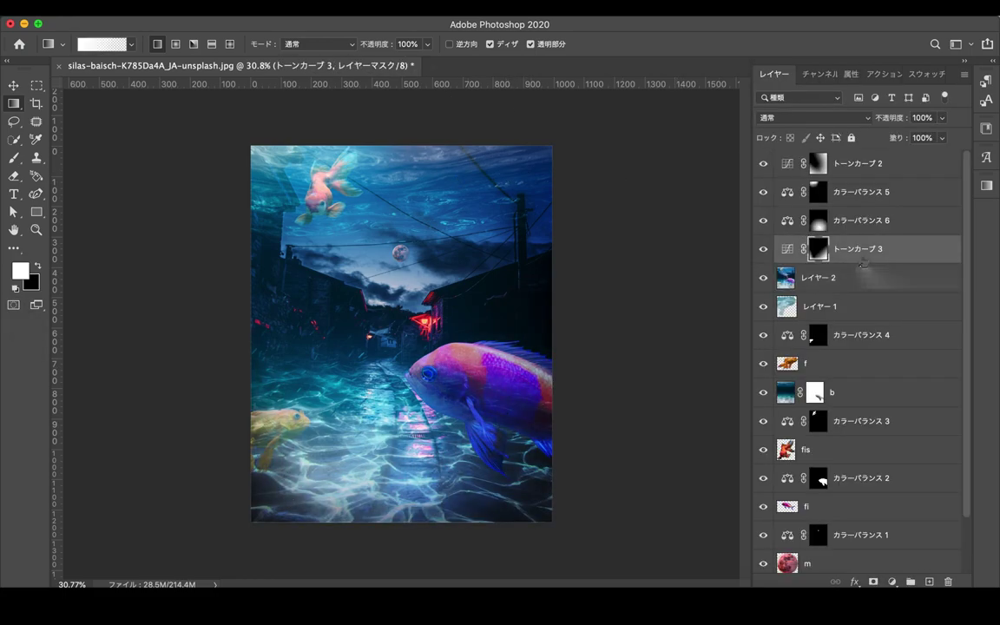
left_click(859, 192)
left_click(807, 117)
key("Escape")
left_click(859, 163)
left_click(807, 117)
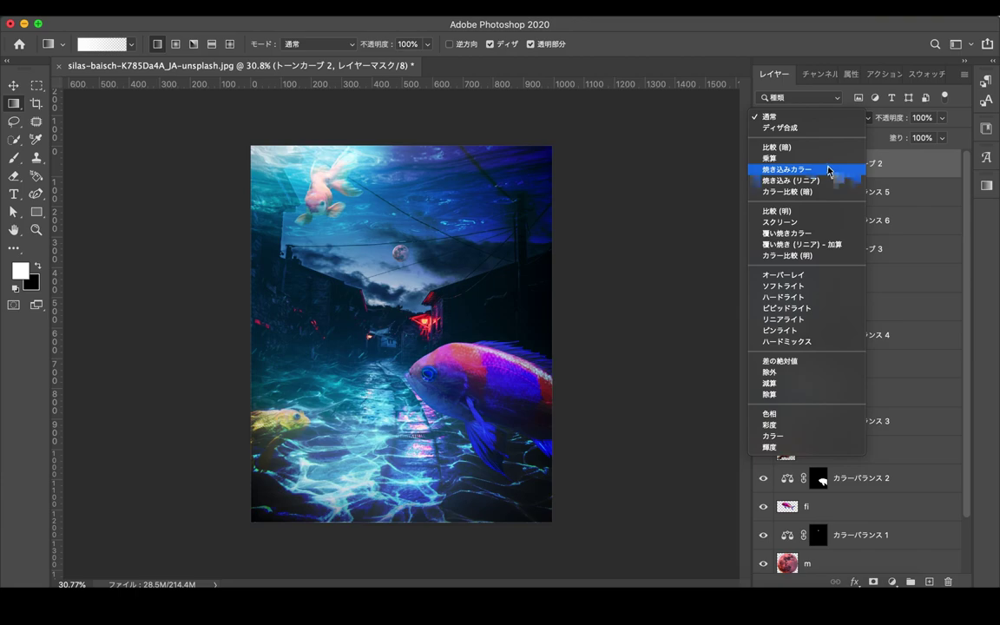
left_click(769, 158)
Switch between the Move tool and the Brush tool.
key("v")
key("alt+bracketleft")
key("b")
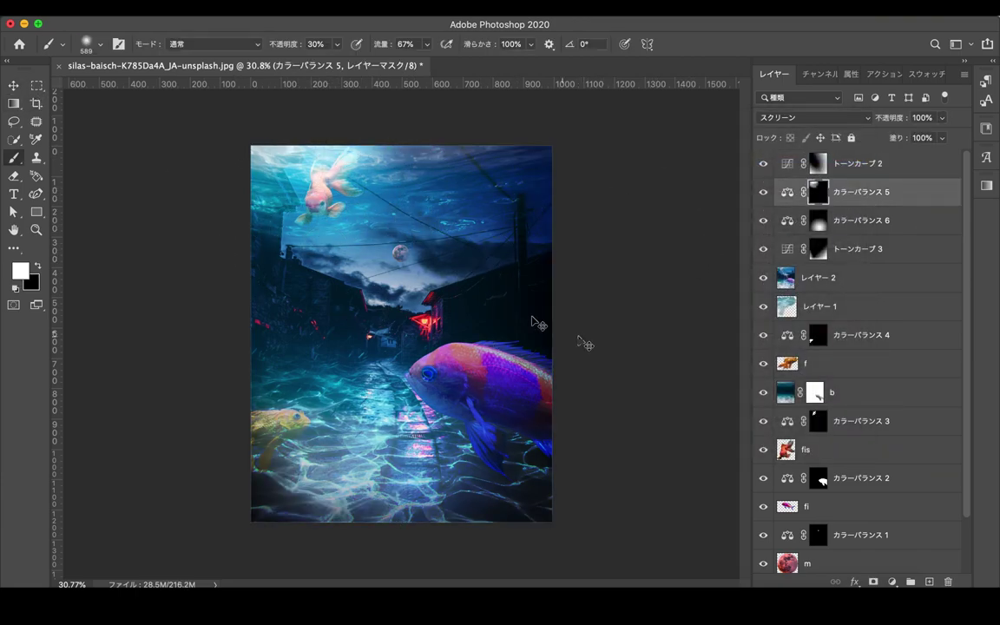
key("v")
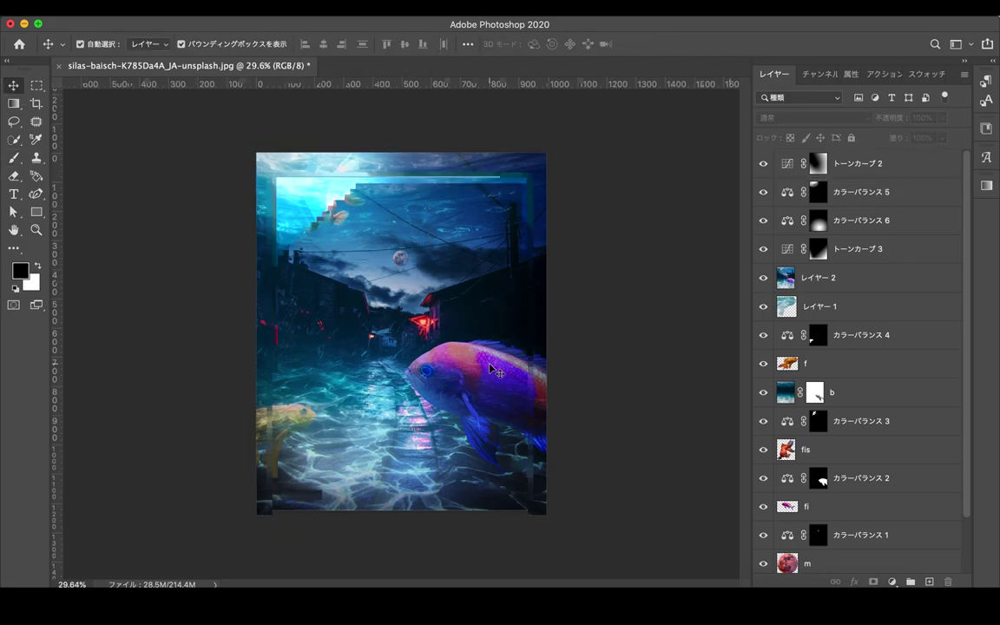